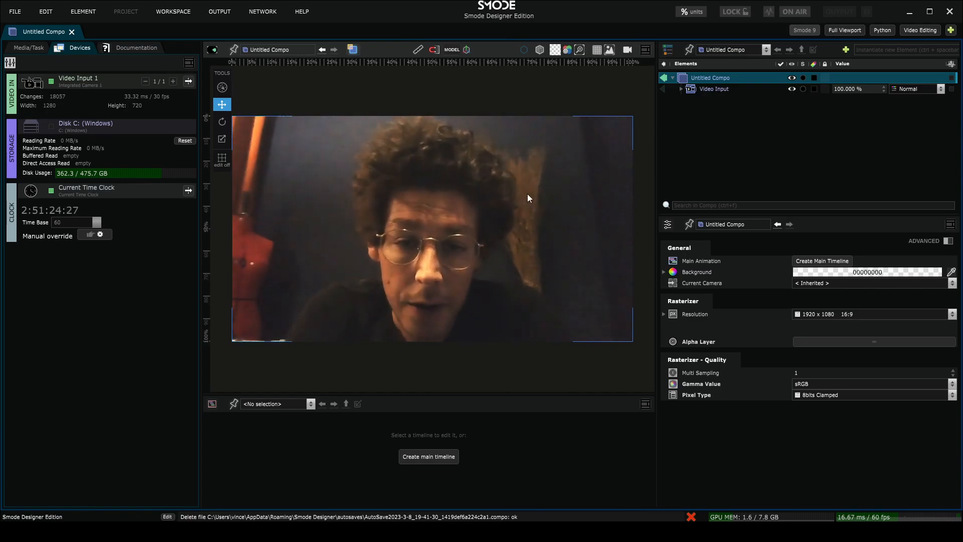
Review the available capture devices for Video Input 1 in the engine's Video Inputs preferences, keeping Integrated Camera 1 selected.
{"action": "left_click", "coordinate": [696, 90]}
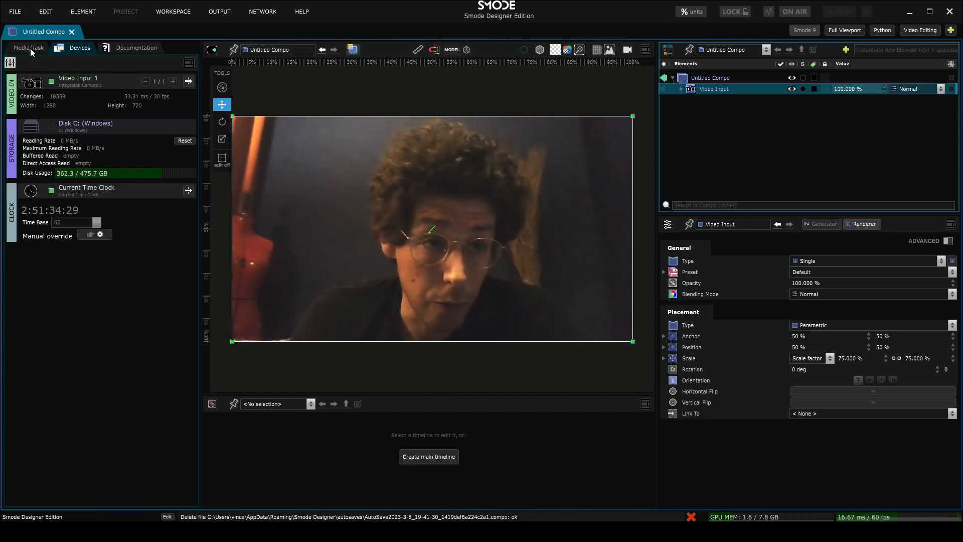
{"action": "left_click", "coordinate": [45, 11]}
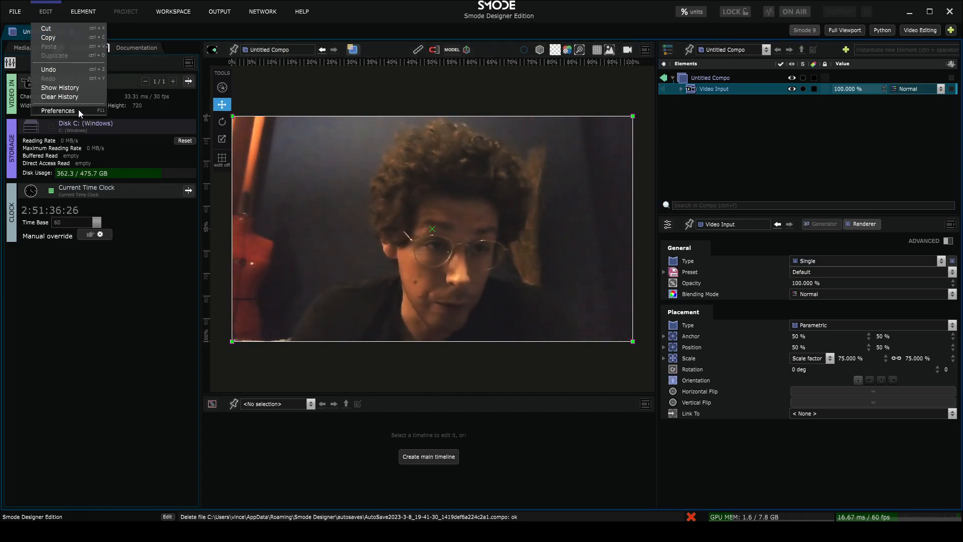
{"action": "left_click", "coordinate": [58, 110]}
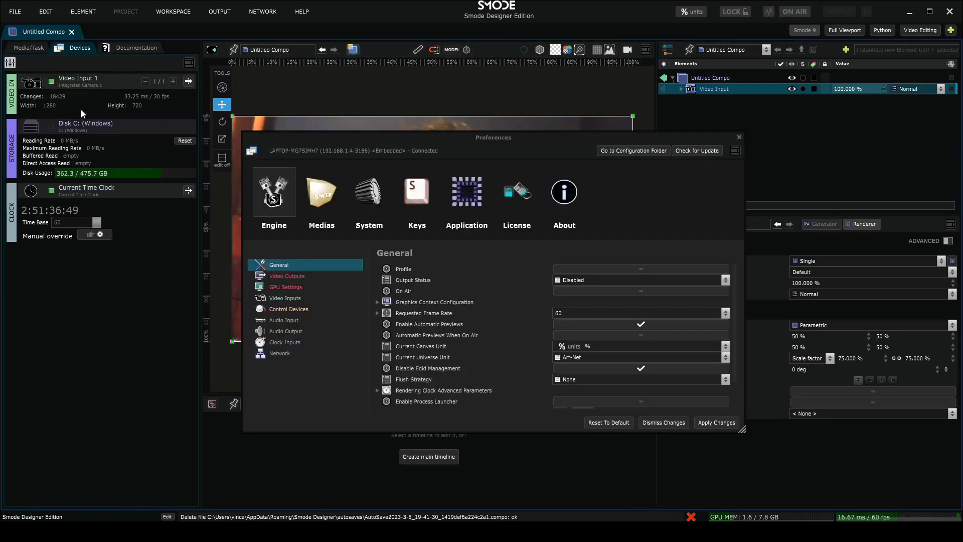
{"action": "left_click", "coordinate": [285, 299]}
{"action": "left_click", "coordinate": [685, 282]}
{"action": "mouse_move", "coordinate": [684, 295]}
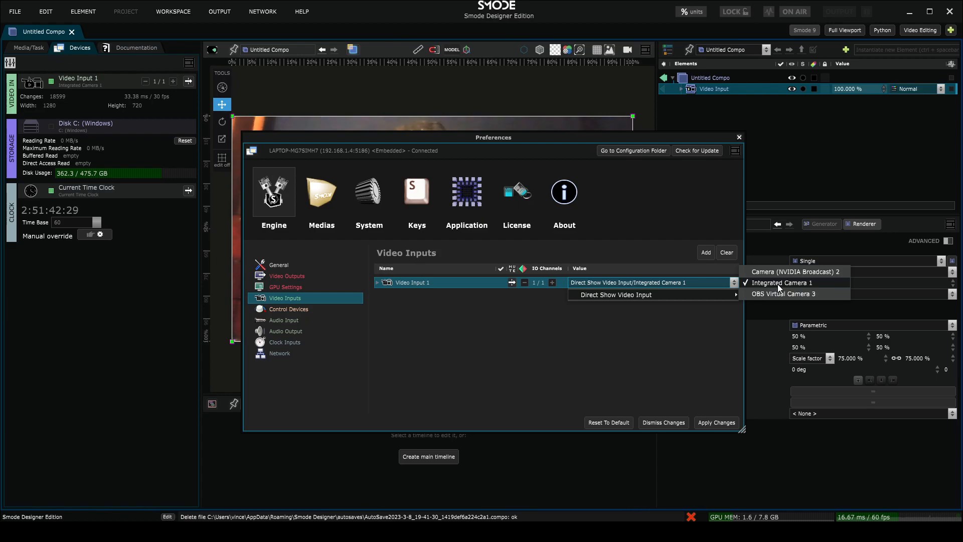
{"action": "left_click", "coordinate": [697, 310]}
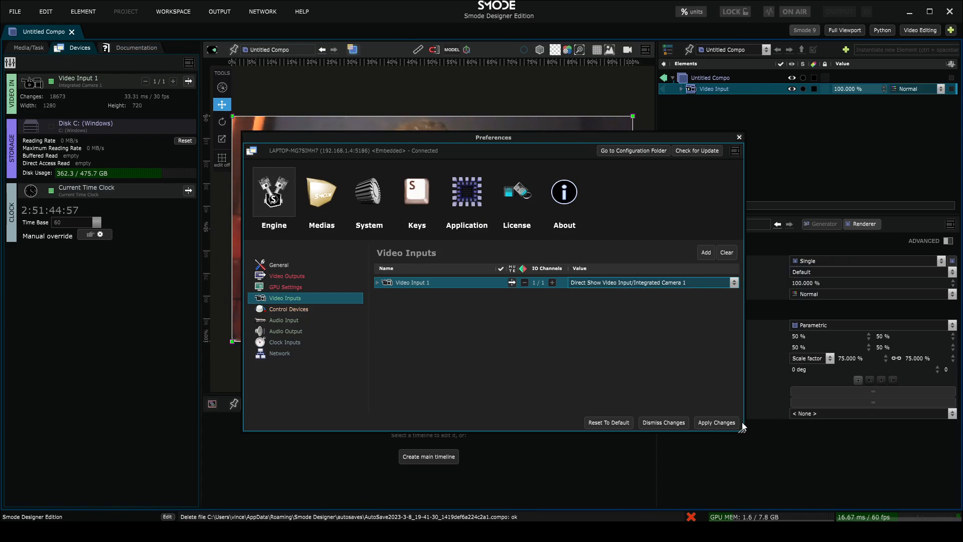
{"action": "left_click", "coordinate": [739, 137]}
Try adding a second Video Input 2D layer to the composition and delete it again.
{"action": "right_click", "coordinate": [694, 113]}
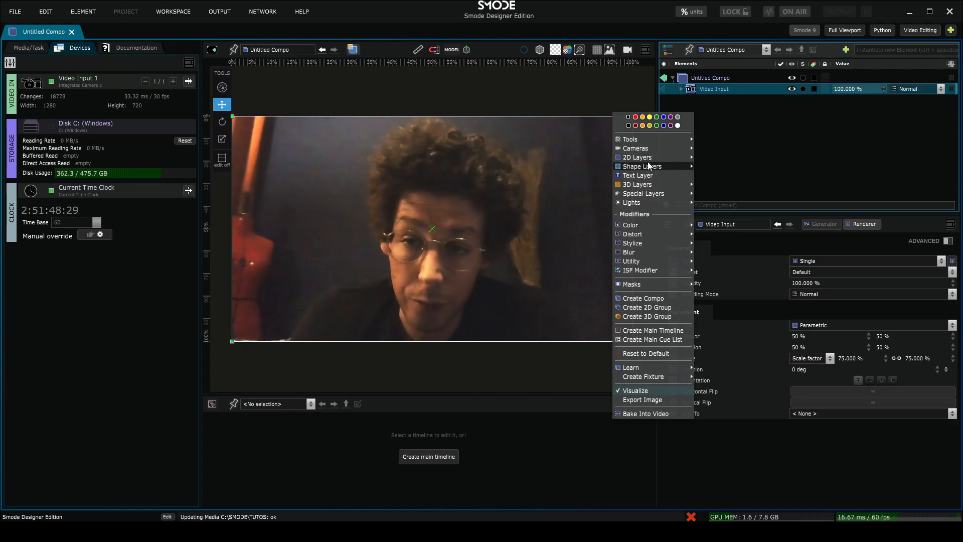
{"action": "mouse_move", "coordinate": [649, 159]}
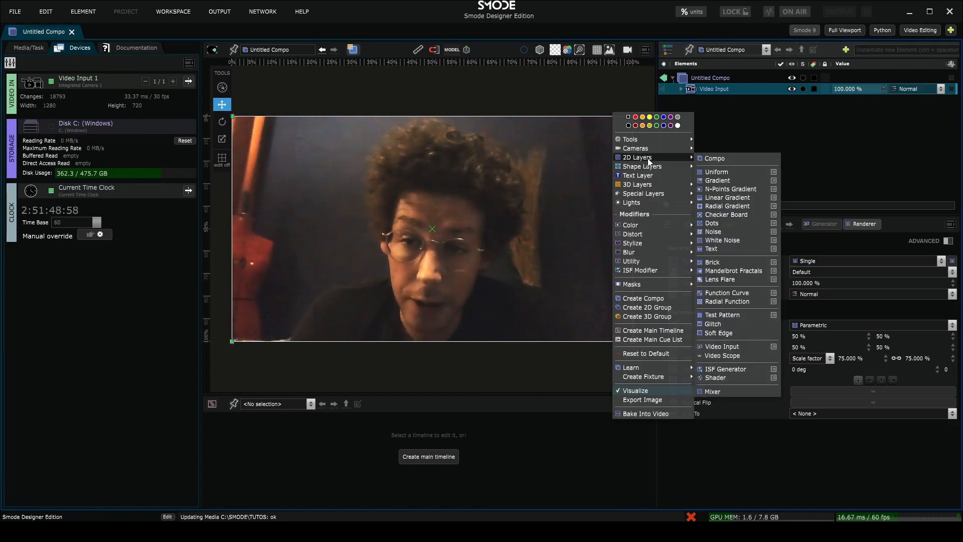
{"action": "left_click", "coordinate": [723, 346]}
{"action": "scroll", "coordinate": [429, 266], "scroll_direction": "up", "scroll_amount": 3}
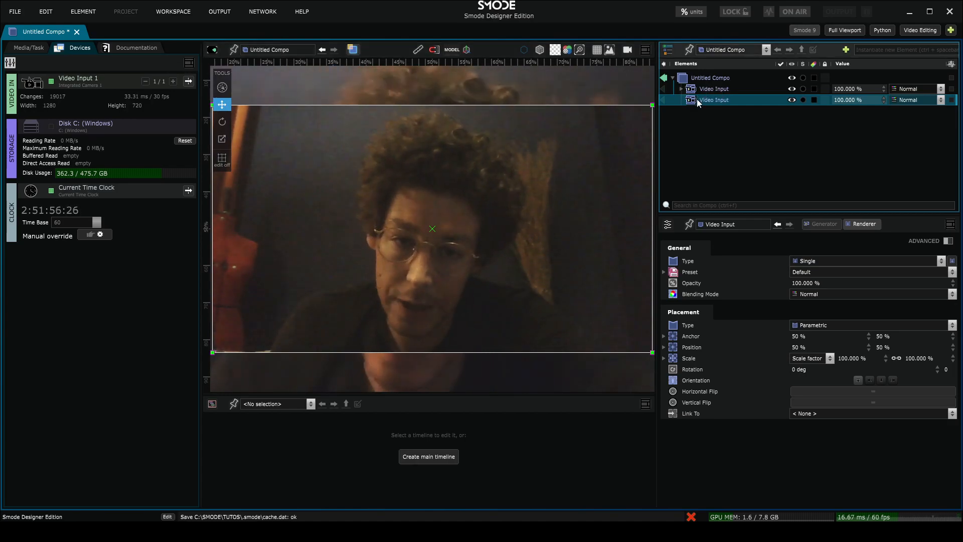
{"action": "key", "text": "Delete"}
{"action": "key", "text": "Return"}
Expand the Video Input layer's modifiers and compare the image with Upscale x 2 off and on.
{"action": "left_click", "coordinate": [682, 90]}
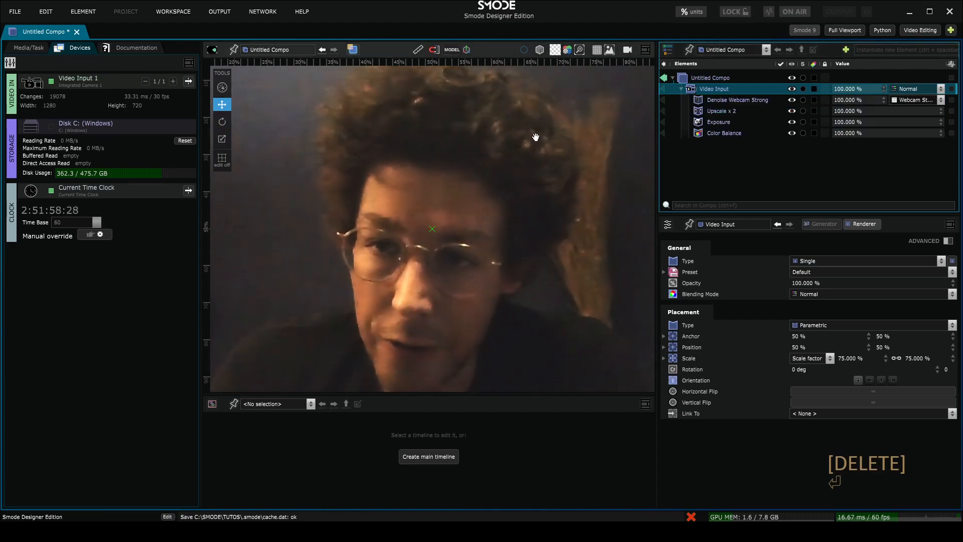
{"action": "left_click", "coordinate": [705, 103]}
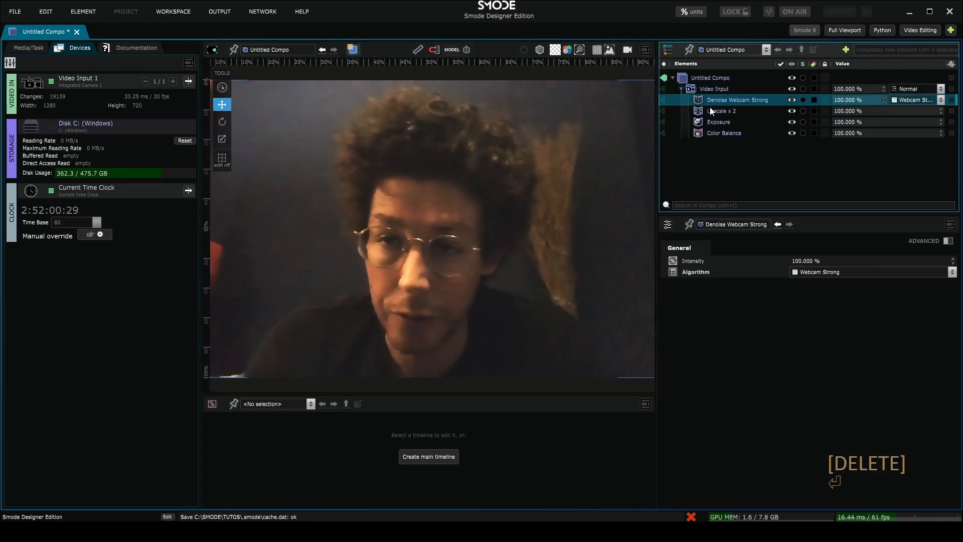
{"action": "left_click", "coordinate": [718, 114]}
{"action": "key", "text": "space"}
{"action": "key", "text": "space"}
{"action": "key", "text": "space"}
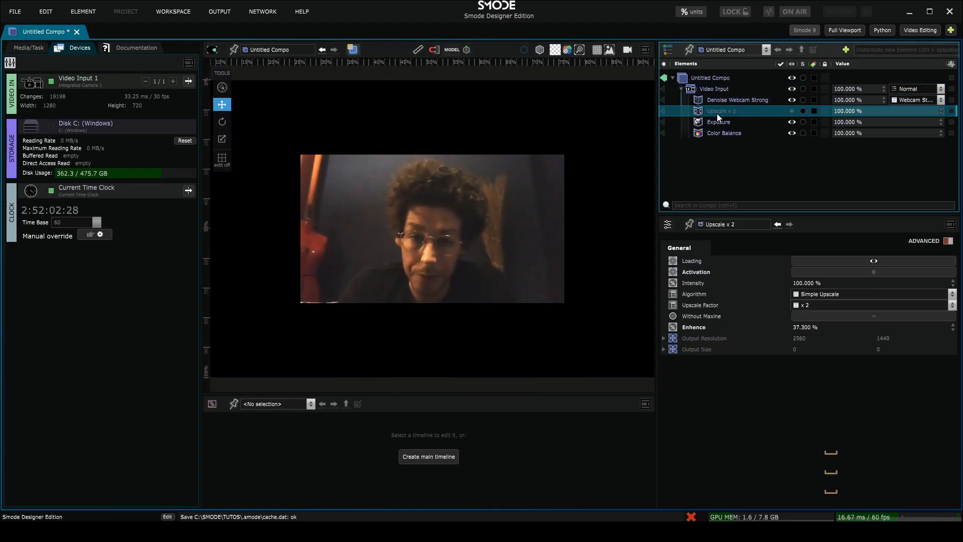
{"action": "key", "text": "space"}
Compare the webcam image with the Exposure and Color Balance modifiers each switched off and on.
{"action": "left_click", "coordinate": [717, 121]}
{"action": "key", "text": "space"}
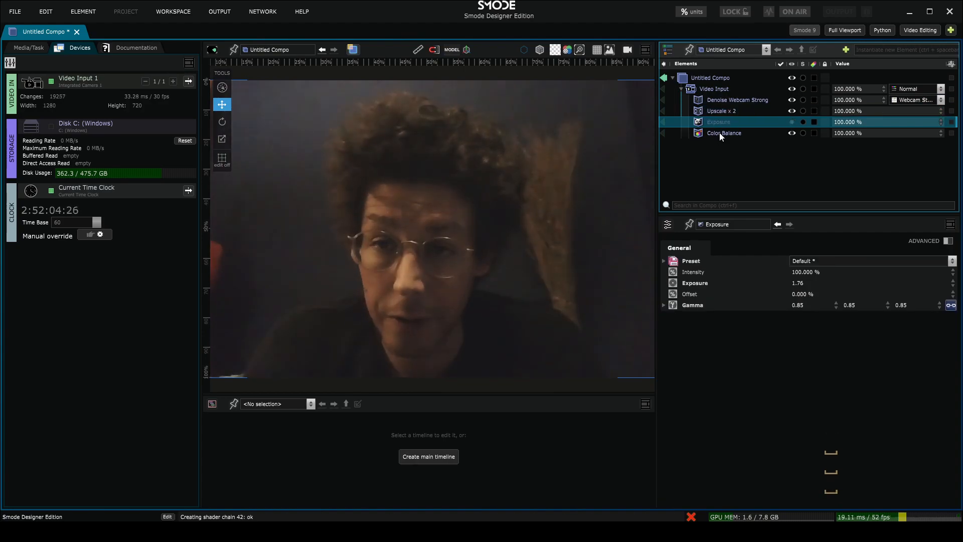
{"action": "key", "text": "space"}
{"action": "left_click", "coordinate": [720, 132]}
{"action": "key", "text": "space"}
{"action": "key", "text": "space"}
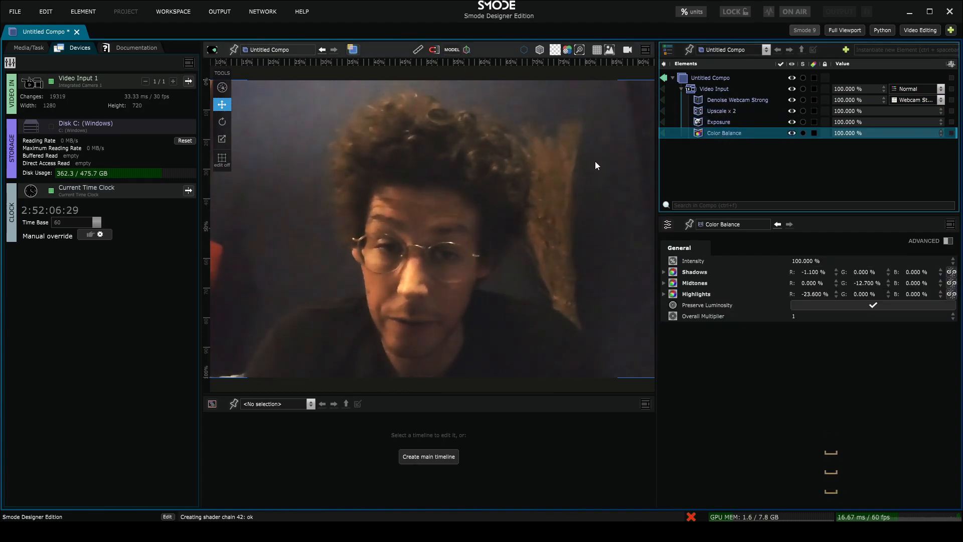
{"action": "scroll", "coordinate": [483, 186], "scroll_direction": "down", "scroll_amount": 3}
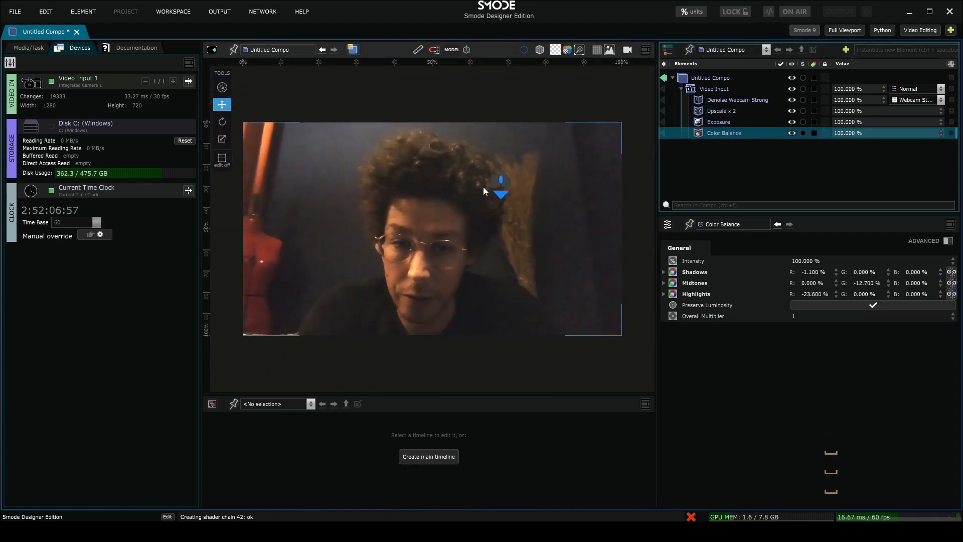
Review the settings of the Denoise Webcam Strong and Upscale x 2 modifiers, and collapse the Video Input layer.
{"action": "left_click", "coordinate": [708, 101]}
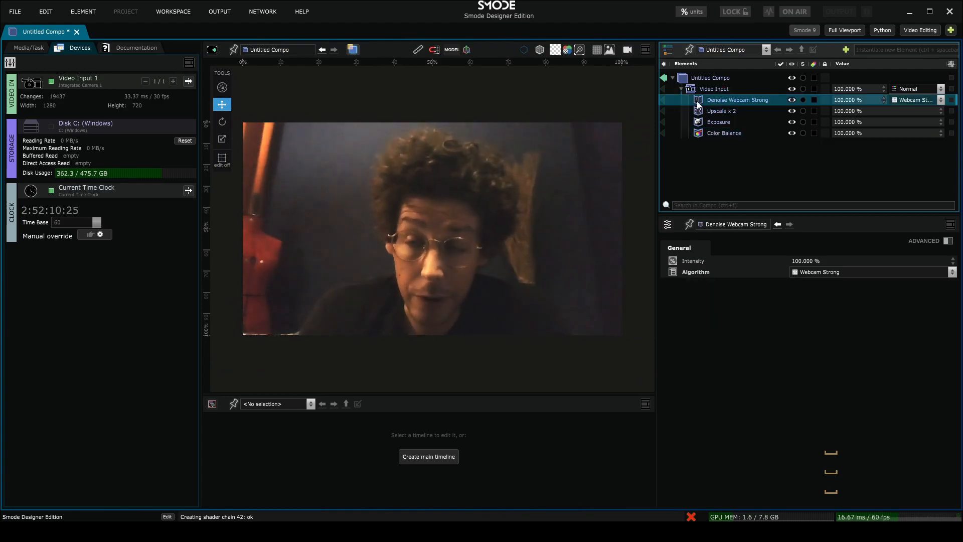
{"action": "left_click", "coordinate": [701, 107]}
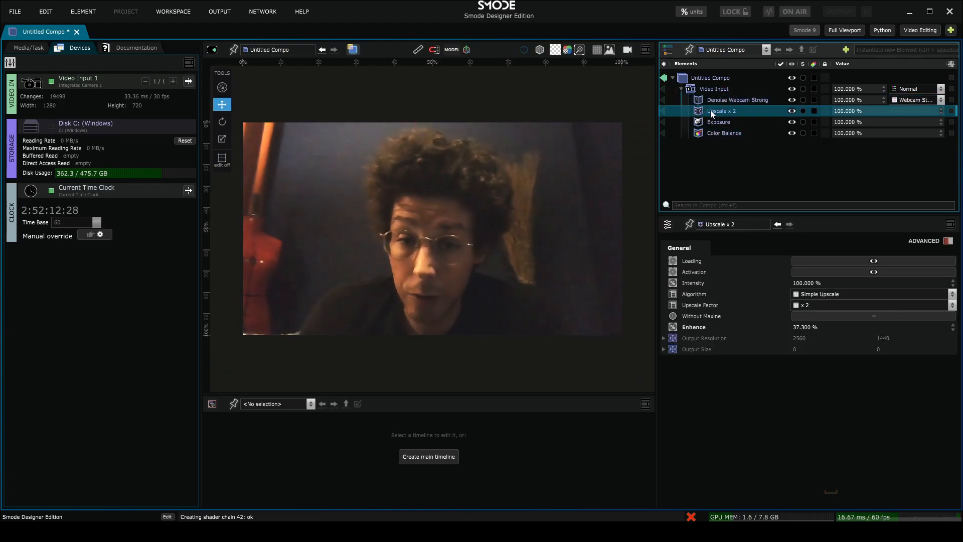
{"action": "left_click", "coordinate": [709, 99]}
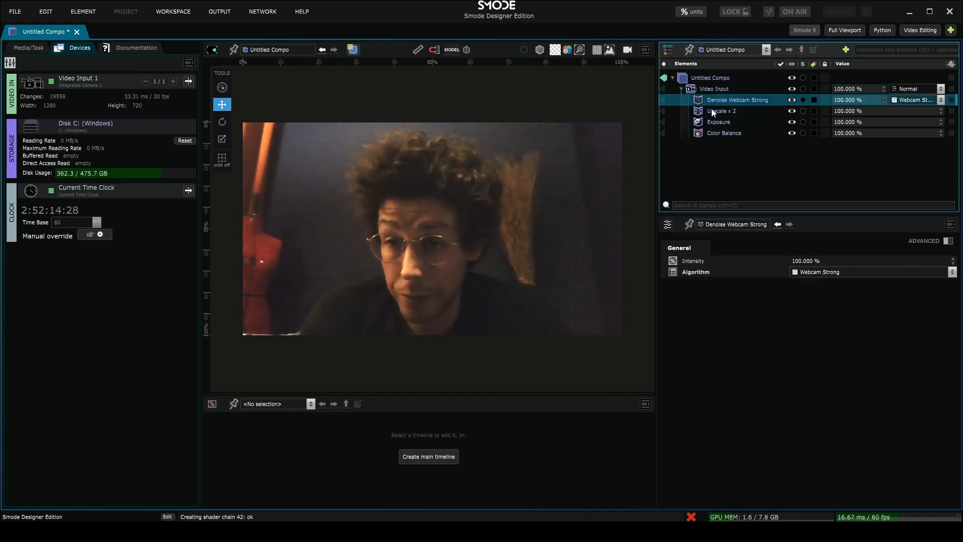
{"action": "left_click", "coordinate": [711, 110]}
{"action": "left_click", "coordinate": [681, 89]}
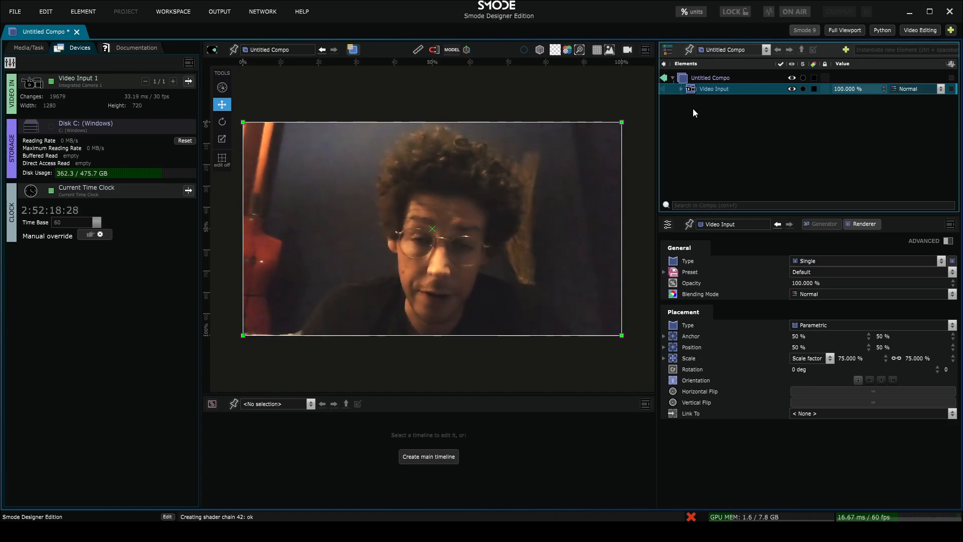
Add a Placement Mask to Untitled Compo and shrink it to a full-width strip about 4.3 % high along the image's lower edge.
{"action": "left_click", "coordinate": [690, 80]}
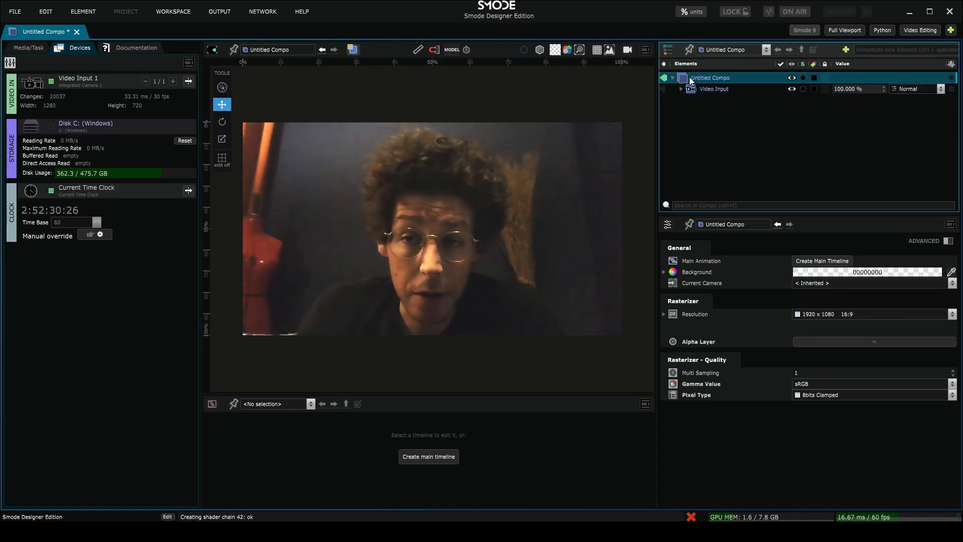
{"action": "right_click", "coordinate": [690, 82]}
{"action": "mouse_move", "coordinate": [648, 251]}
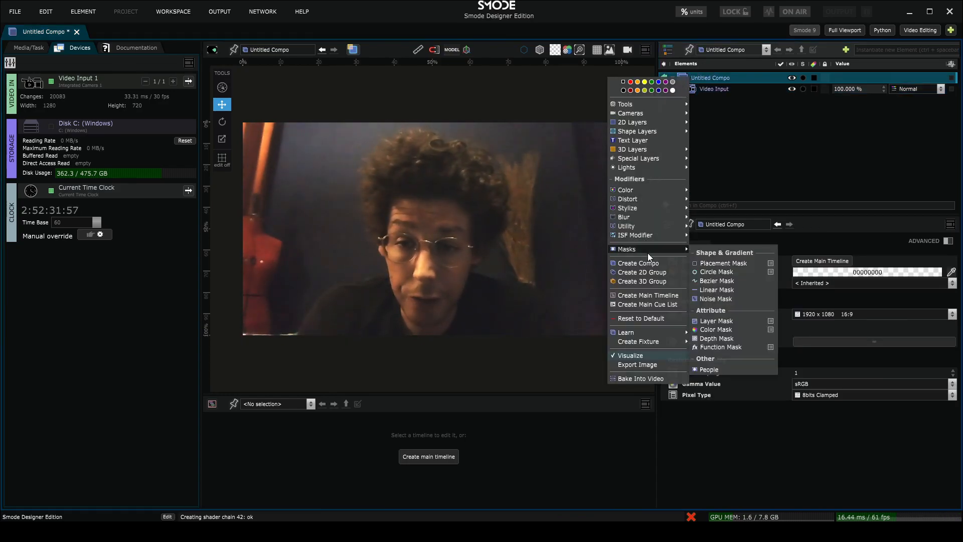
{"action": "left_click", "coordinate": [706, 263]}
{"action": "left_click_drag", "start_coordinate": [550, 126], "coordinate": [555, 314]}
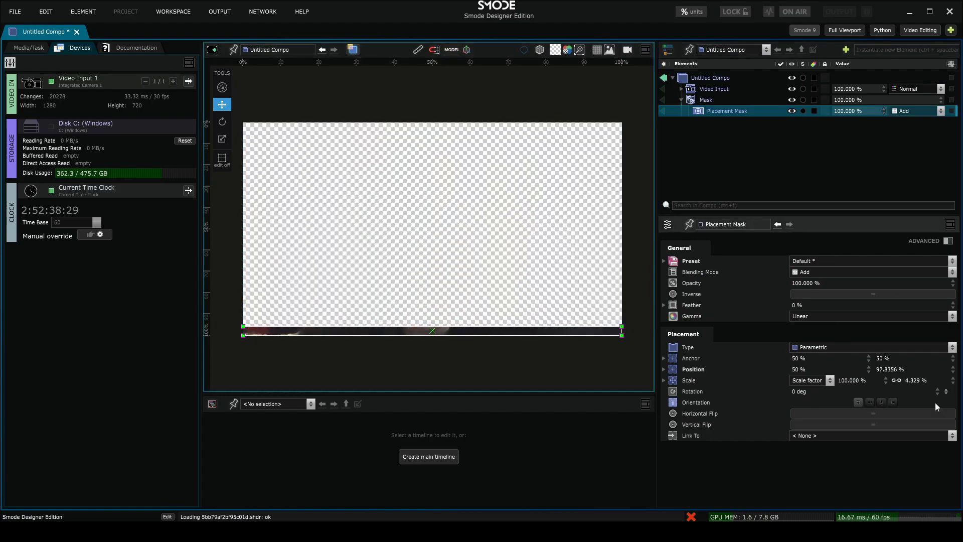
Animate the Placement Mask's vertical position with a linear loop, set the loop speed to 1.09, and collapse the Mask group.
{"action": "mouse_move", "coordinate": [891, 371]}
{"action": "left_mouse_down"}
{"action": "mouse_move", "coordinate": [905, 356]}
{"action": "mouse_move", "coordinate": [912, 384]}
{"action": "mouse_move", "coordinate": [888, 370]}
{"action": "left_mouse_up"}
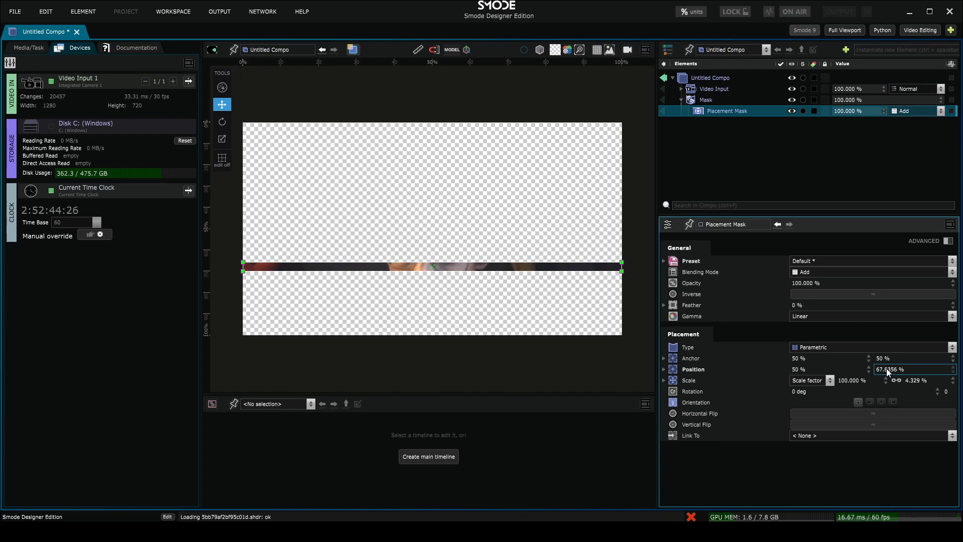
{"action": "right_click", "coordinate": [886, 369]}
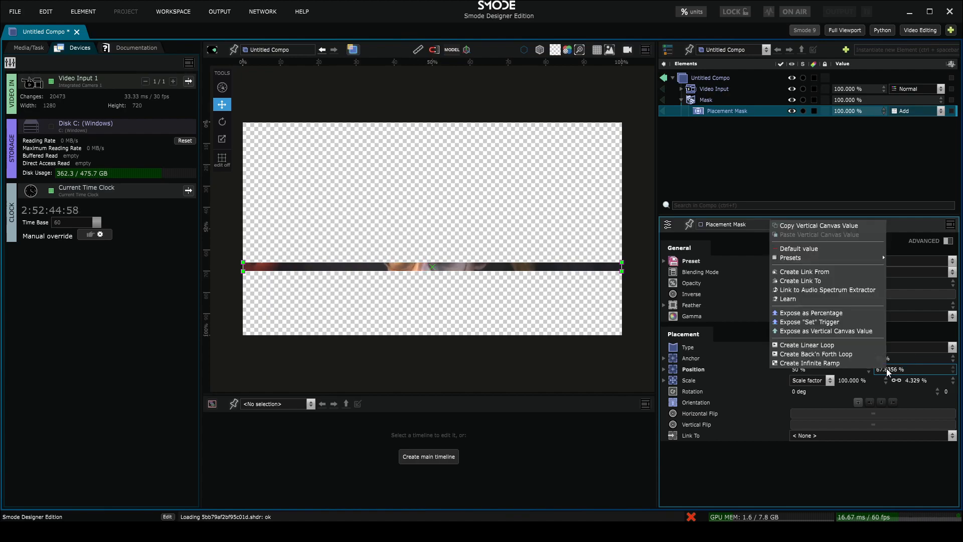
{"action": "left_click", "coordinate": [827, 345]}
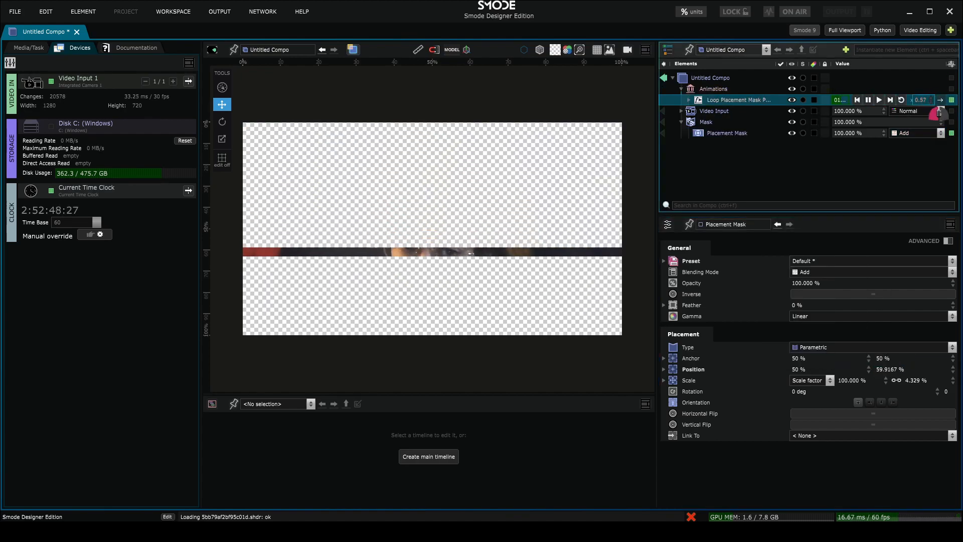
{"action": "left_click_drag", "start_coordinate": [922, 100], "coordinate": [915, 75]}
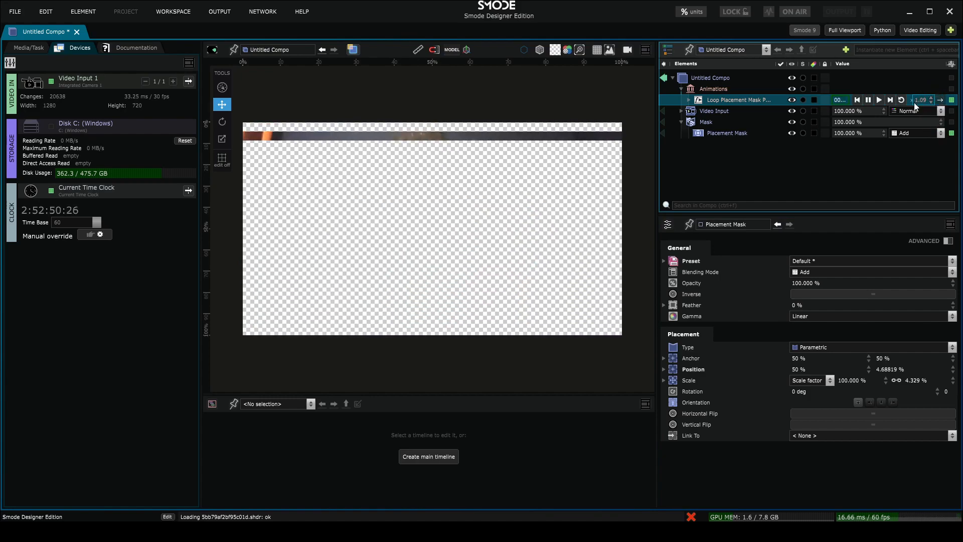
{"action": "left_click", "coordinate": [682, 122]}
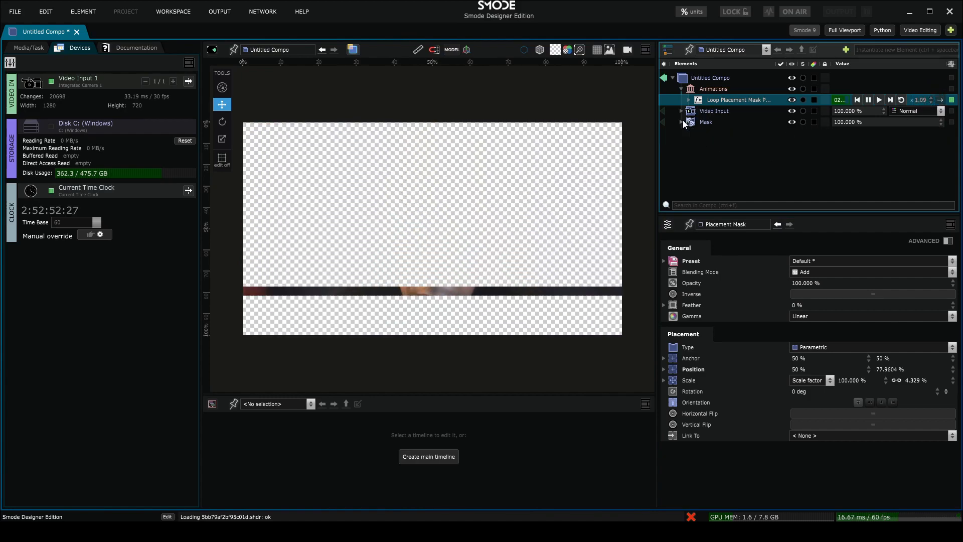
Add a Feedback modifier to Untitled Compo with its blending mode set to Normal and its feedback level to 100 %.
{"action": "left_click", "coordinate": [691, 77]}
{"action": "right_click", "coordinate": [691, 78]}
{"action": "mouse_move", "coordinate": [622, 226]}
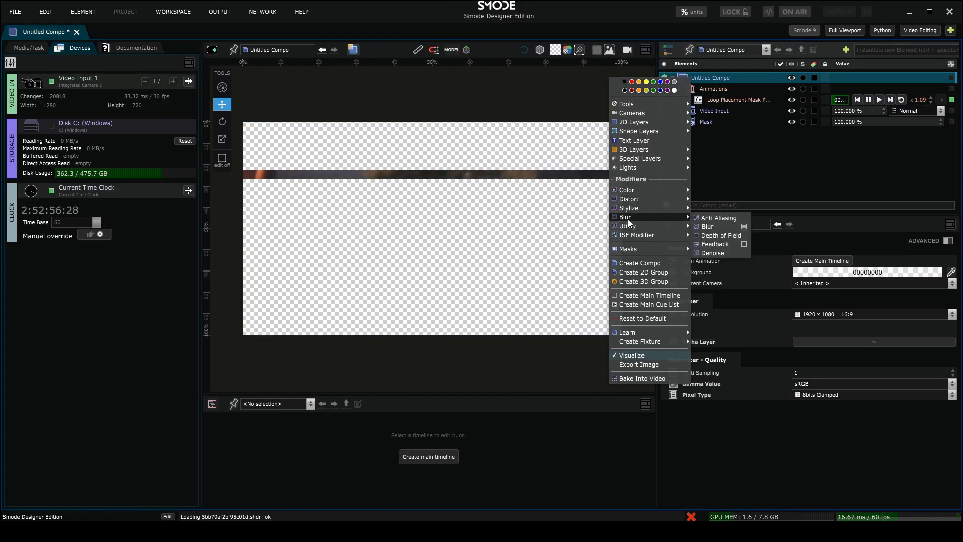
{"action": "left_click", "coordinate": [704, 244]}
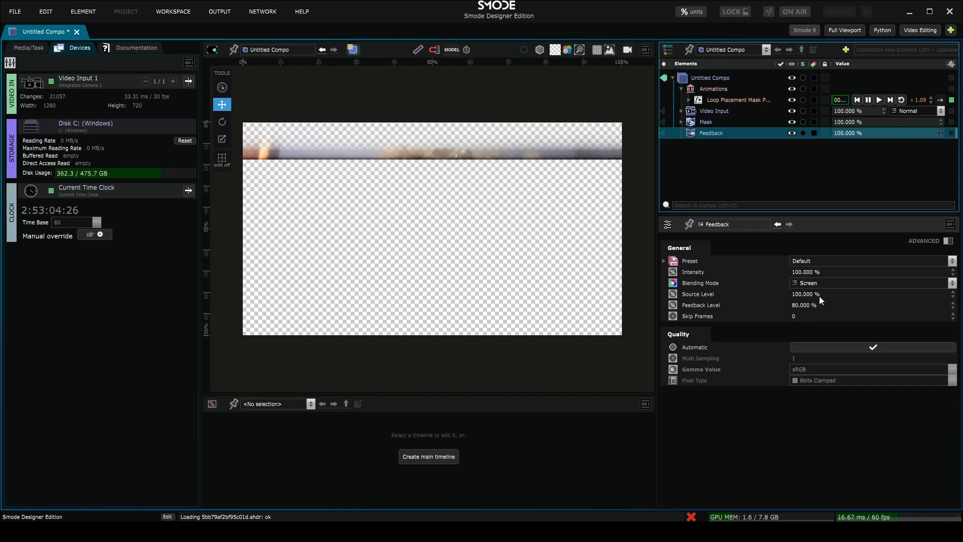
{"action": "left_click", "coordinate": [814, 281]}
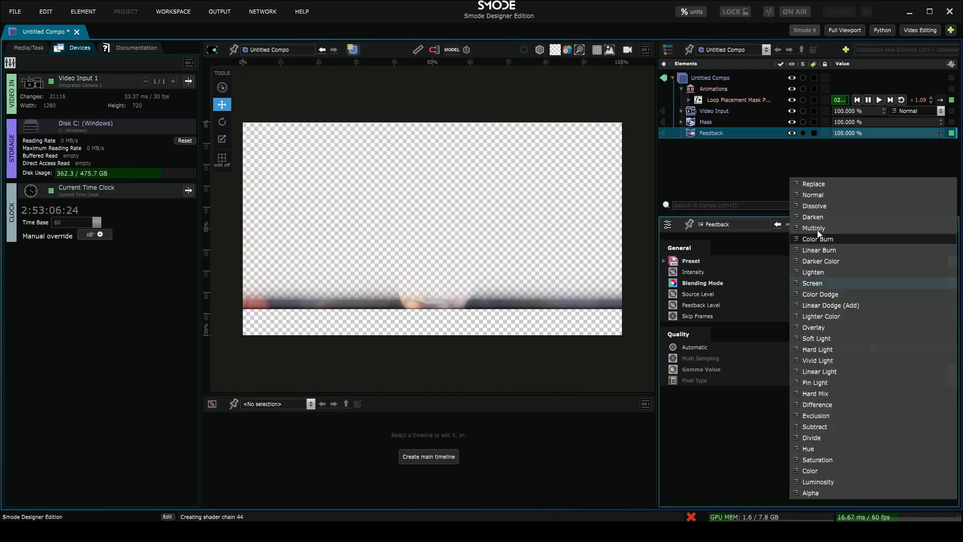
{"action": "left_click", "coordinate": [823, 193]}
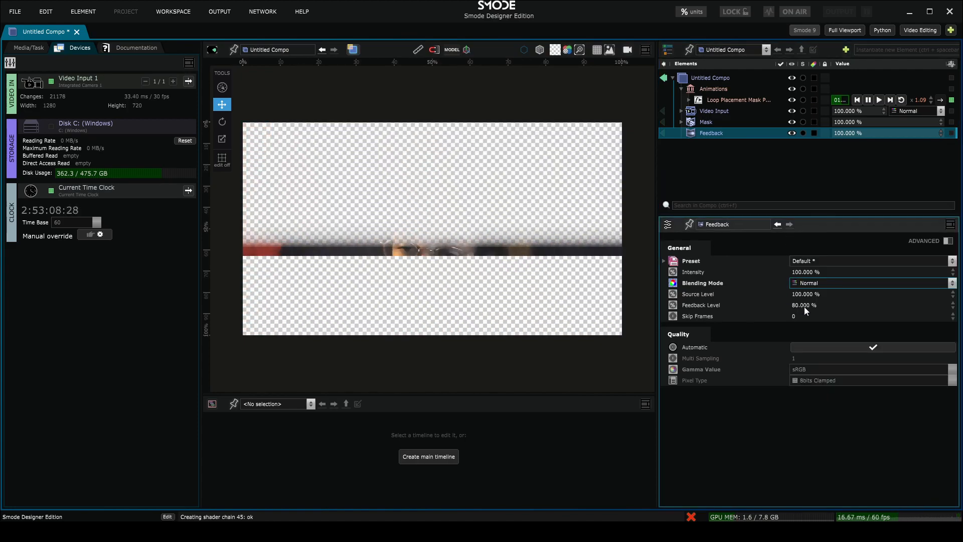
{"action": "left_click_drag", "start_coordinate": [805, 306], "coordinate": [825, 196]}
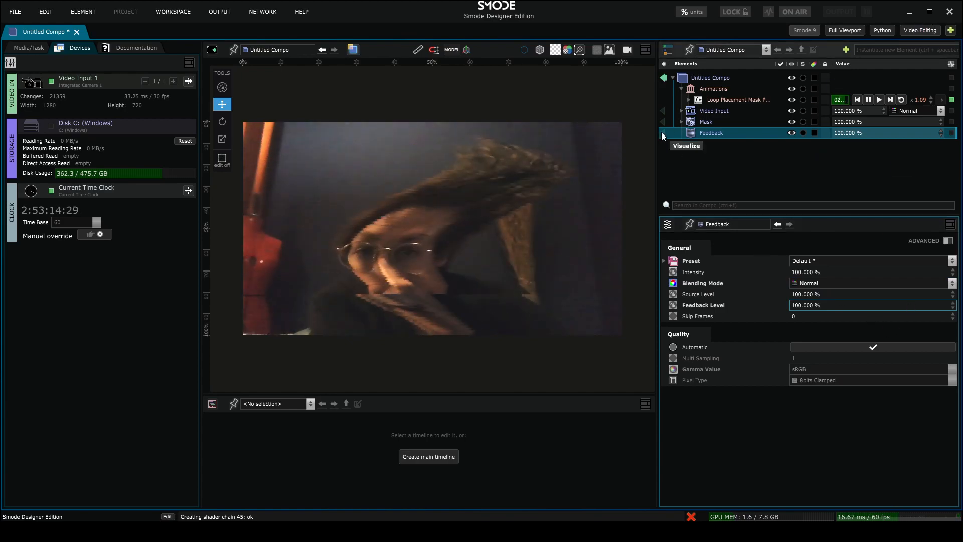
Inspect the strip edges in the slit-scan image and add a Freeze modifier to Untitled Compo after Feedback.
{"action": "scroll", "coordinate": [399, 270], "scroll_direction": "up", "scroll_amount": 5}
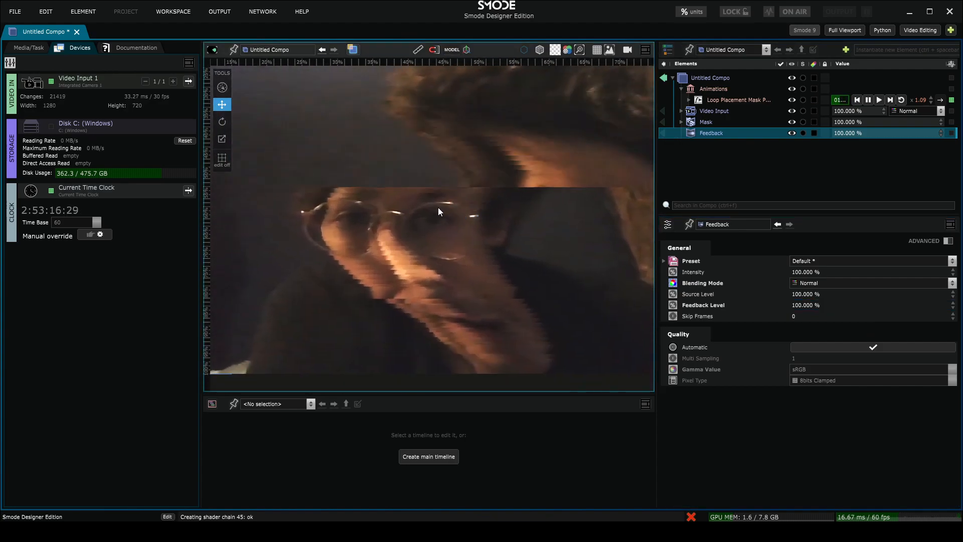
{"action": "scroll", "coordinate": [461, 239], "scroll_direction": "up", "scroll_amount": 4}
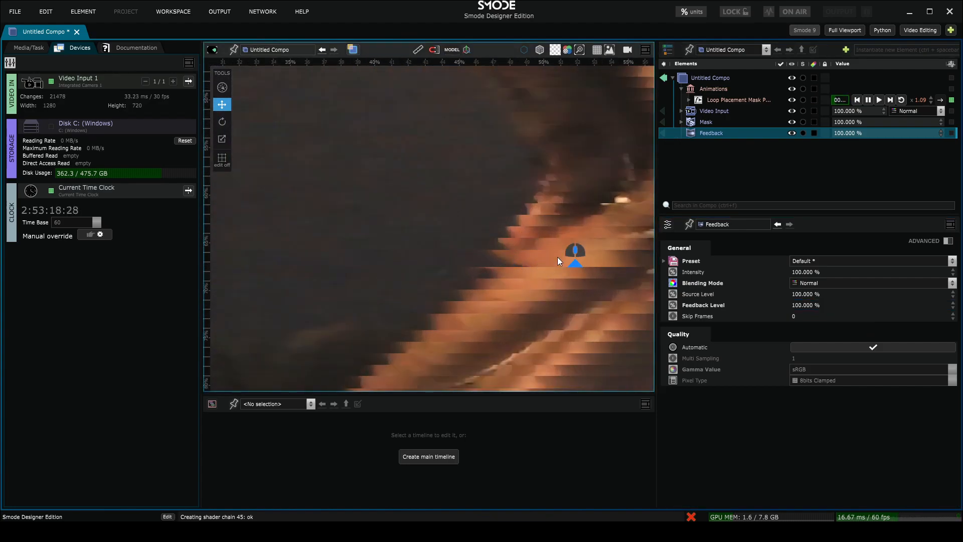
{"action": "scroll", "coordinate": [522, 204], "scroll_direction": "down", "scroll_amount": 3}
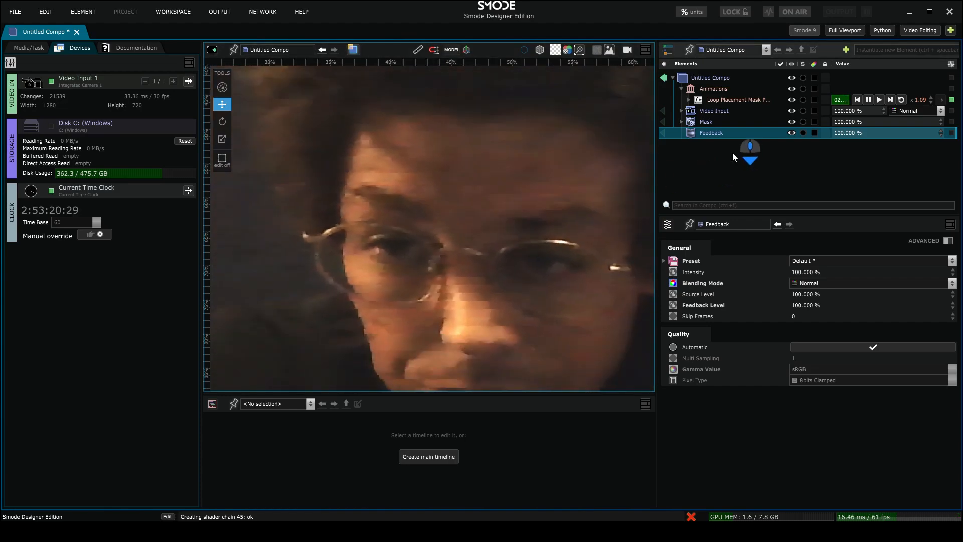
{"action": "right_click", "coordinate": [719, 152]}
{"action": "mouse_move", "coordinate": [678, 294]}
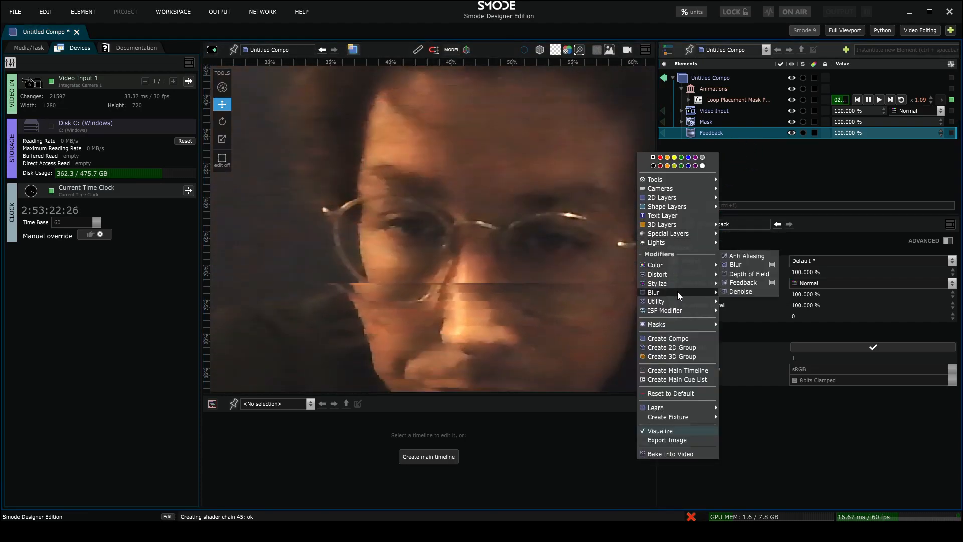
{"action": "left_click", "coordinate": [753, 248]}
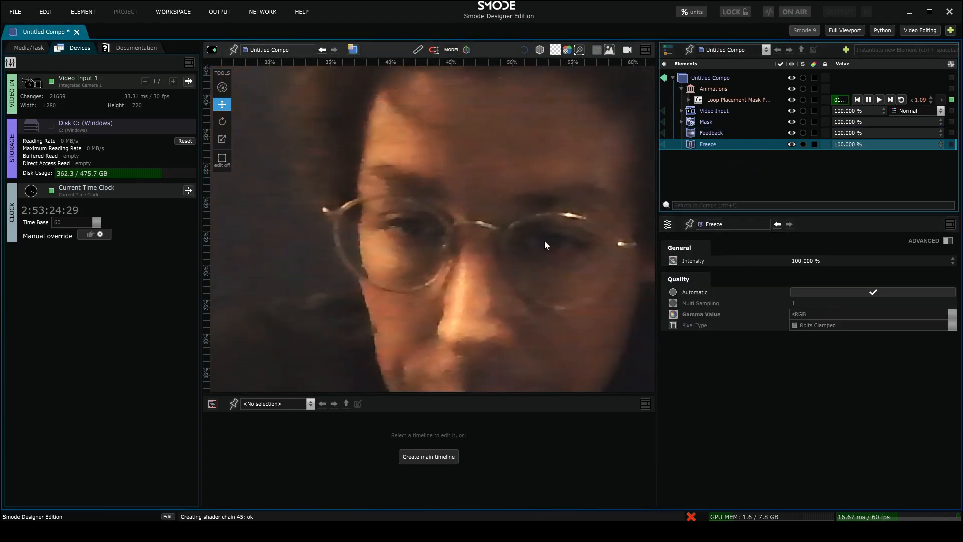
Deactivate the Freeze modifier to let the image run, and reactivate it to hold a new distorted frame.
{"action": "scroll", "coordinate": [545, 246], "scroll_direction": "down", "scroll_amount": 3}
{"action": "left_click", "coordinate": [709, 144]}
{"action": "key", "text": "space"}
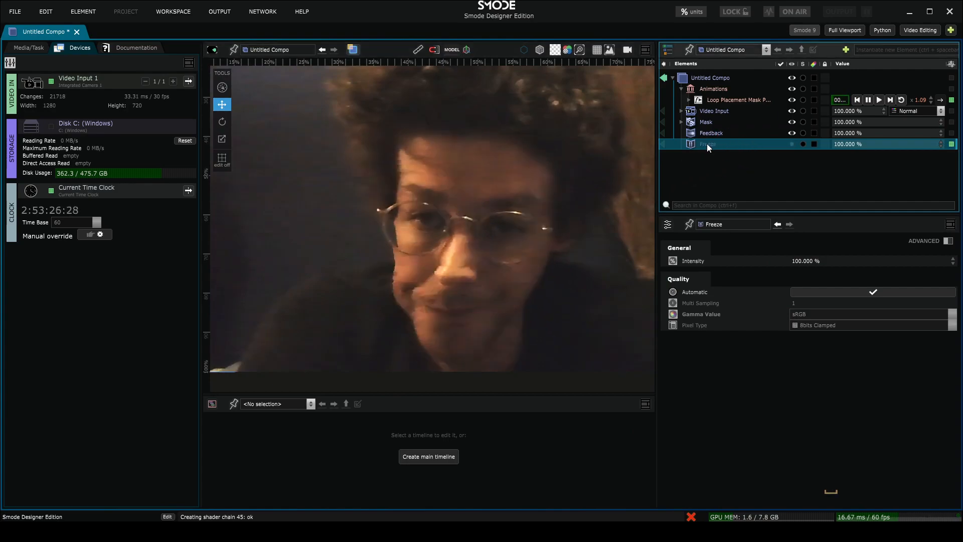
{"action": "scroll", "coordinate": [502, 190], "scroll_direction": "down", "scroll_amount": 2}
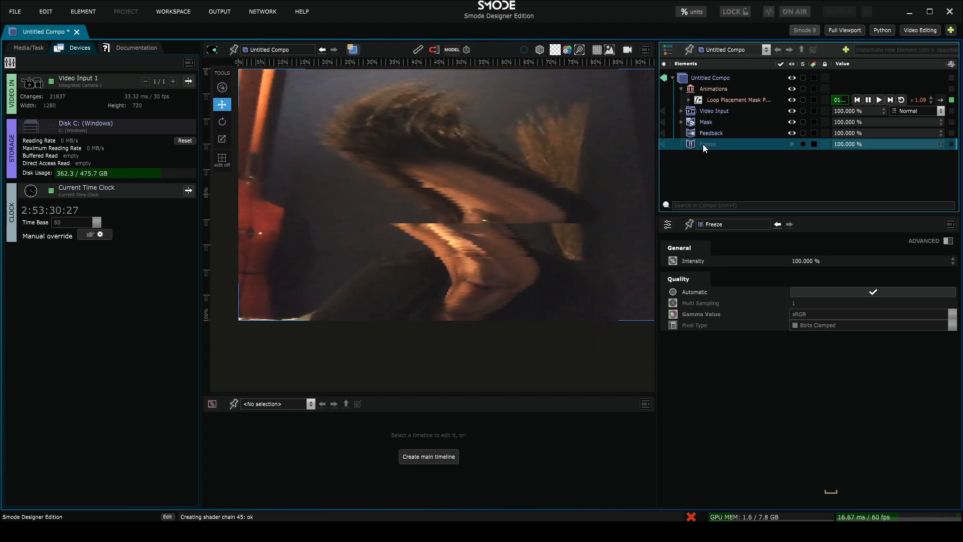
{"action": "key", "text": "space"}
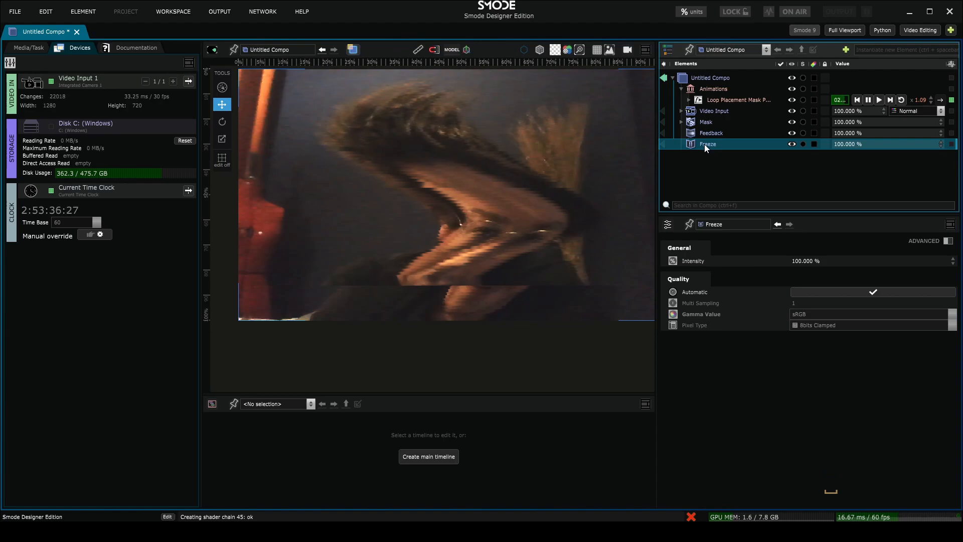
Examine the jagged strip edges in the frozen image up close and deactivate the Freeze modifier.
{"action": "scroll", "coordinate": [447, 242], "scroll_direction": "up", "scroll_amount": 1}
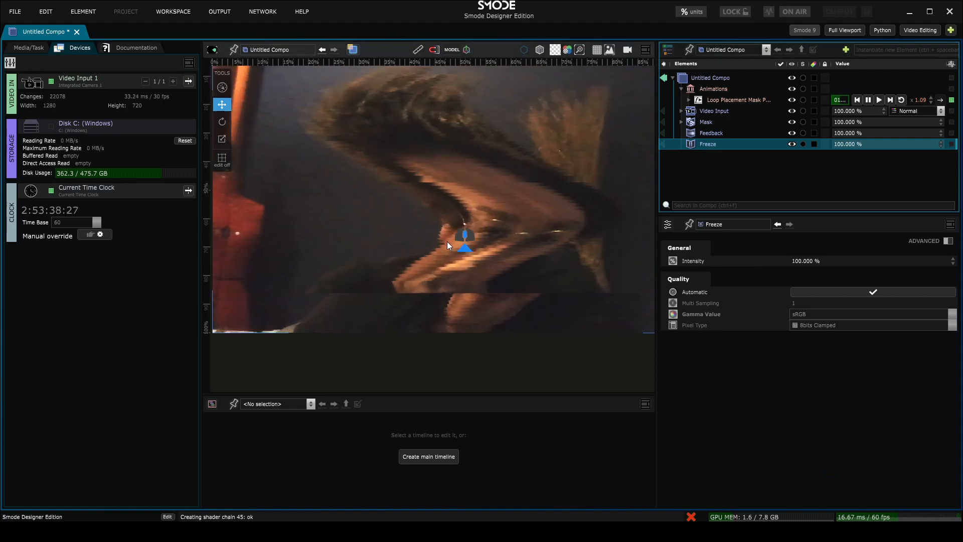
{"action": "scroll", "coordinate": [447, 241], "scroll_direction": "up", "scroll_amount": 5}
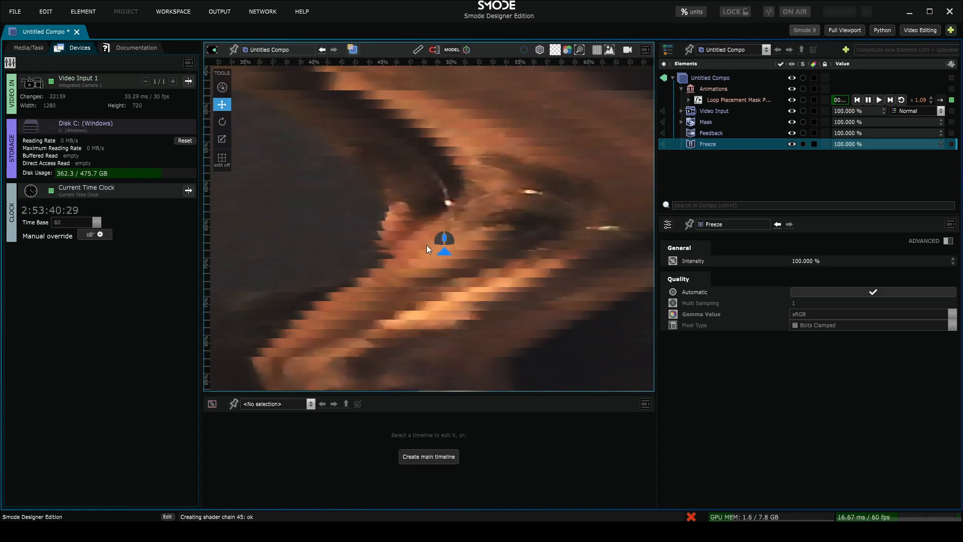
{"action": "scroll", "coordinate": [448, 253], "scroll_direction": "down", "scroll_amount": 3}
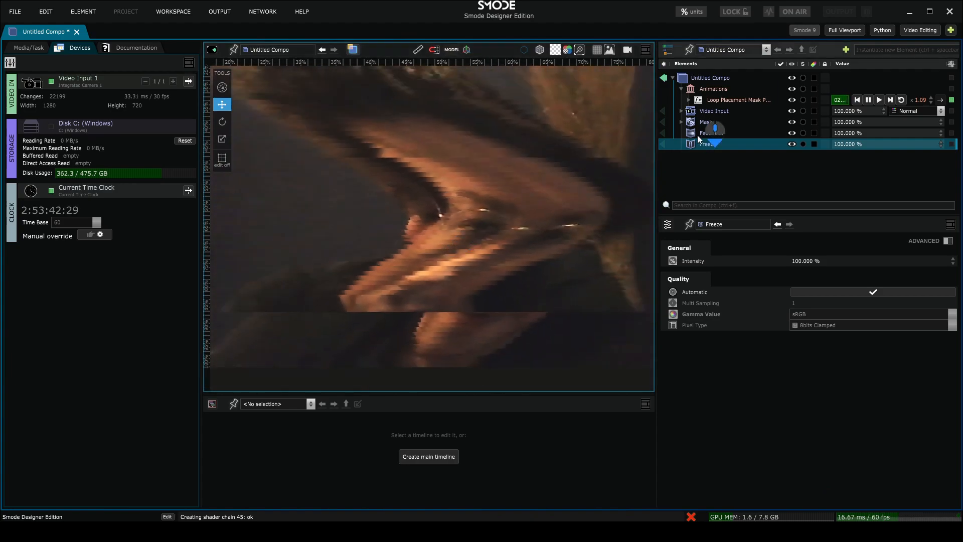
{"action": "left_click", "coordinate": [704, 133]}
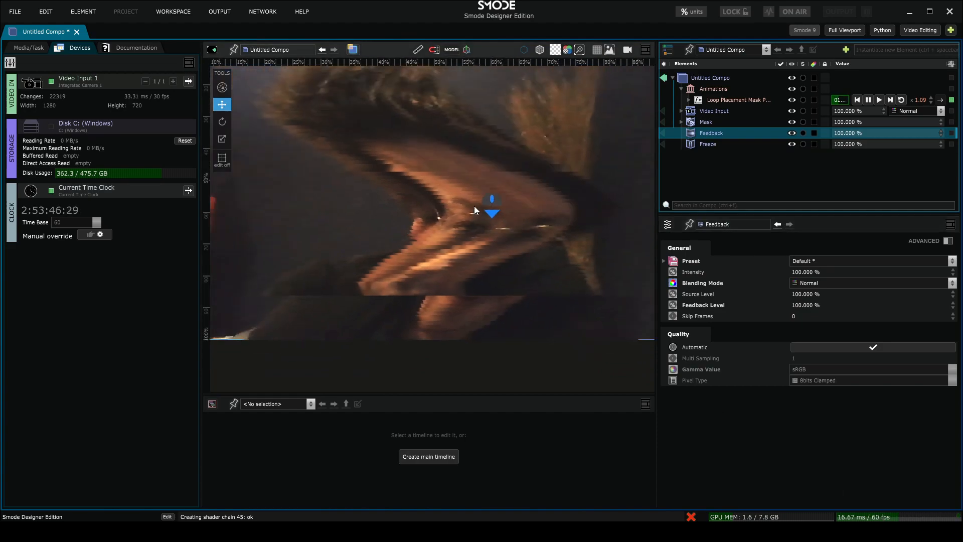
{"action": "scroll", "coordinate": [475, 205], "scroll_direction": "up", "scroll_amount": 4}
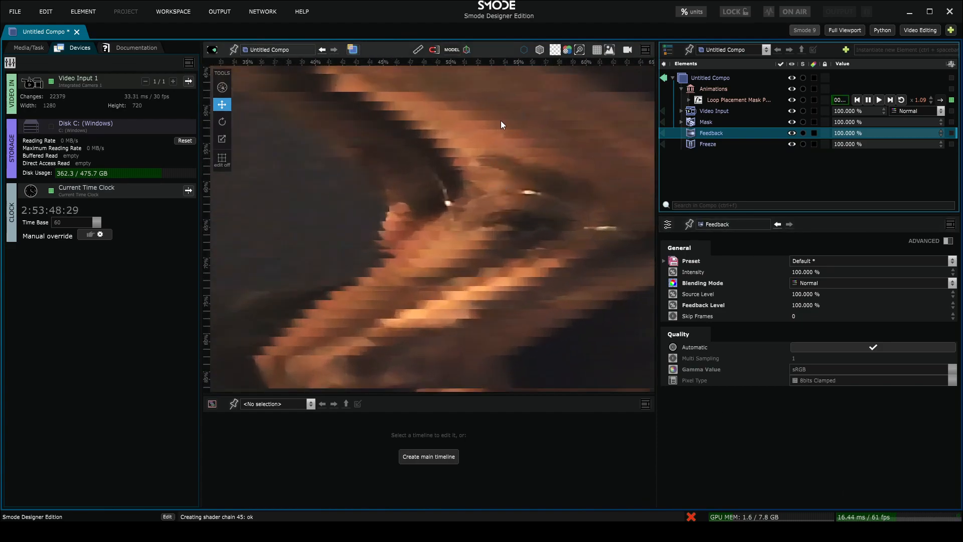
{"action": "left_click", "coordinate": [708, 143]}
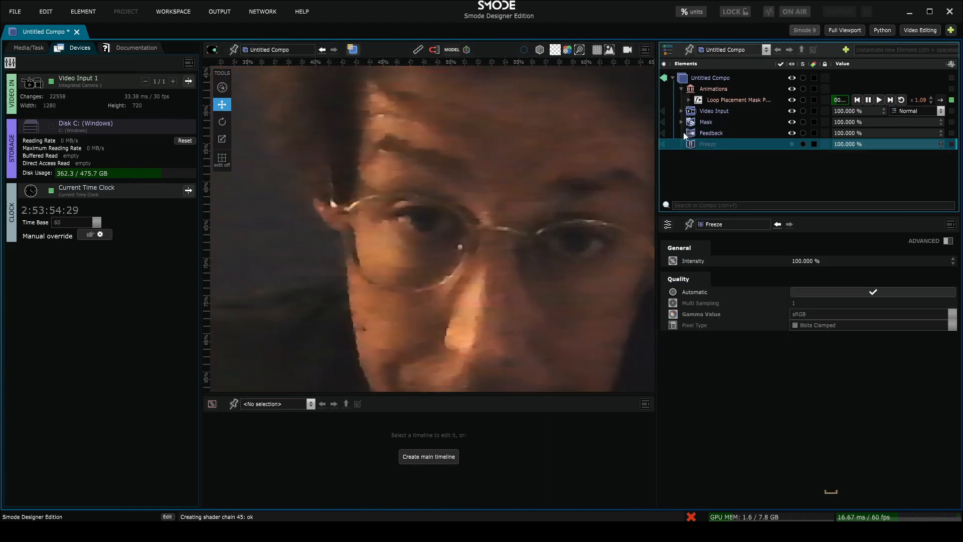
Visualize the Feedback modifier to compare its input strip with its output, and return to visualizing Untitled Compo.
{"action": "left_click", "coordinate": [664, 133]}
{"action": "scroll", "coordinate": [459, 297], "scroll_direction": "up", "scroll_amount": 3}
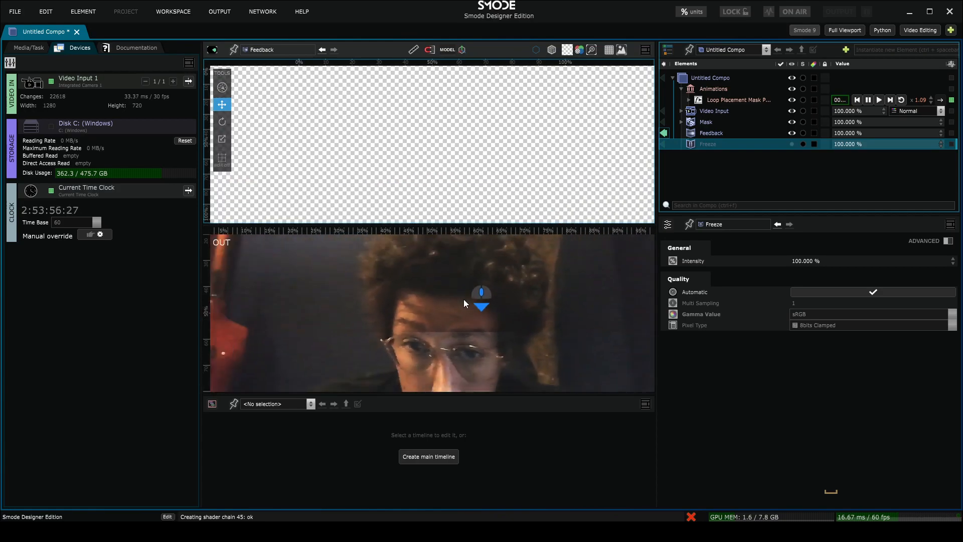
{"action": "scroll", "coordinate": [458, 296], "scroll_direction": "up", "scroll_amount": 2}
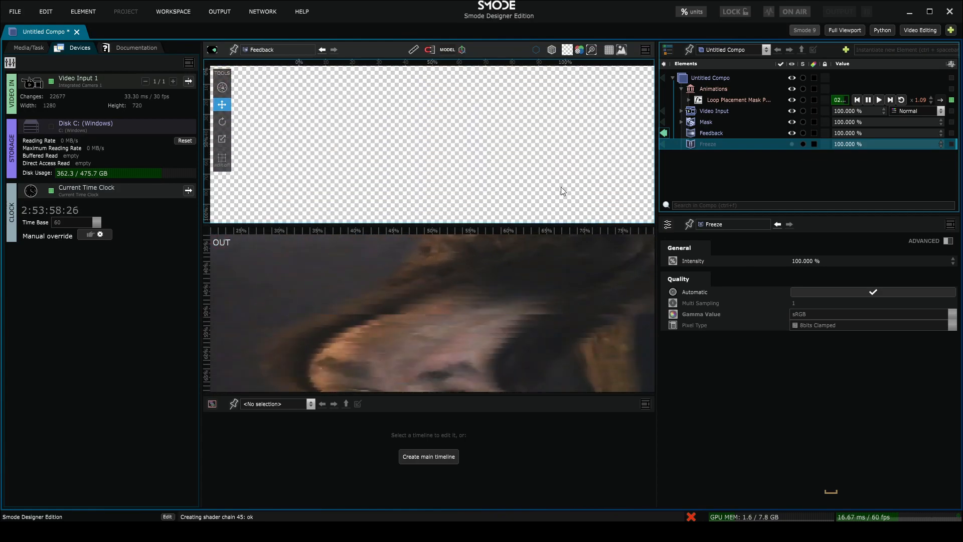
{"action": "scroll", "coordinate": [475, 161], "scroll_direction": "down", "scroll_amount": 5}
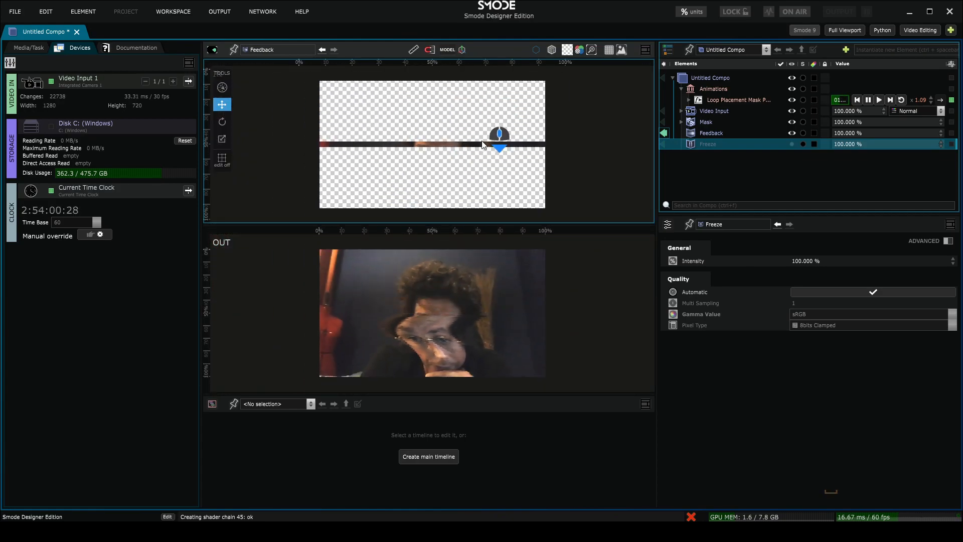
{"action": "left_click", "coordinate": [666, 134]}
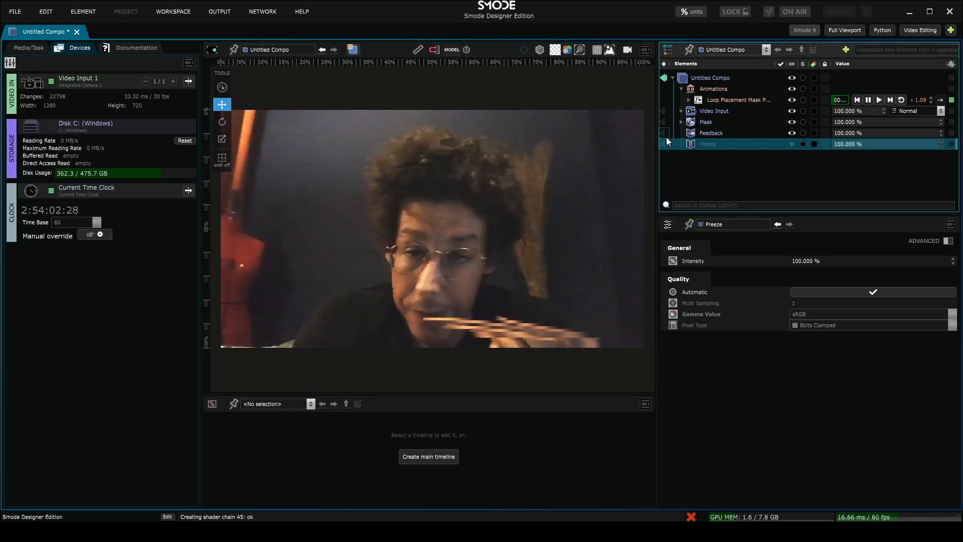
Deactivate Feedback and set the Placement Mask's feather link to Top Bottom with the top and bottom feather at 18 %.
{"action": "scroll", "coordinate": [559, 167], "scroll_direction": "up", "scroll_amount": 2}
{"action": "left_click", "coordinate": [701, 134]}
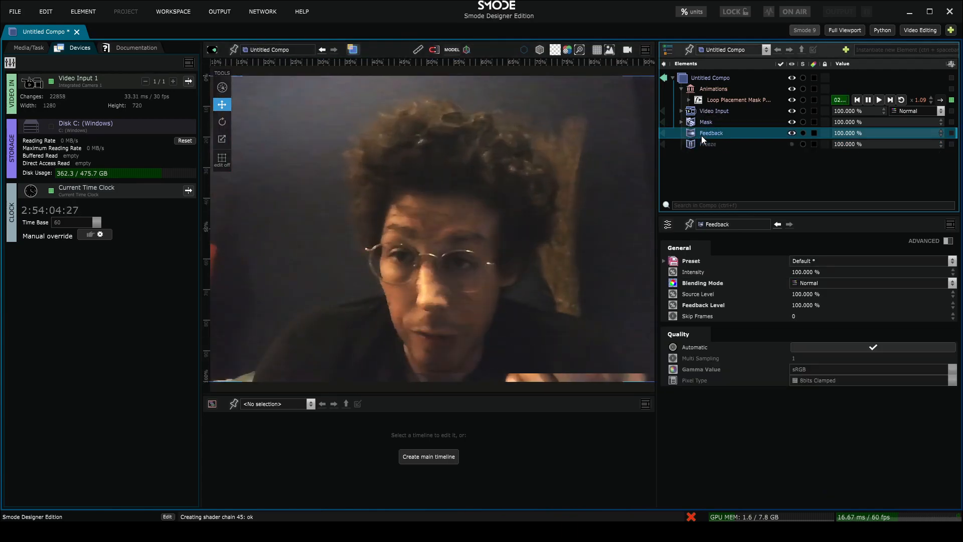
{"action": "key", "text": "space"}
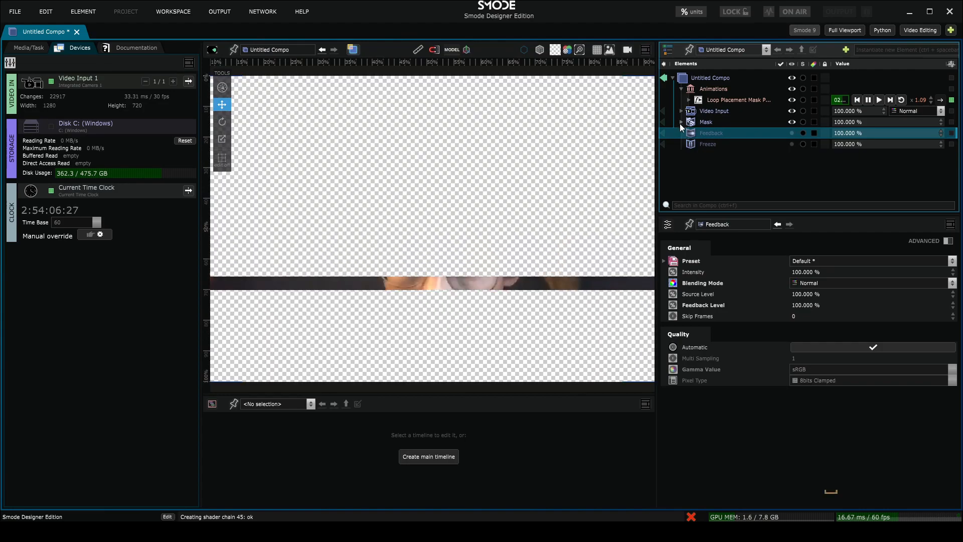
{"action": "left_click", "coordinate": [680, 122]}
{"action": "left_click", "coordinate": [719, 132]}
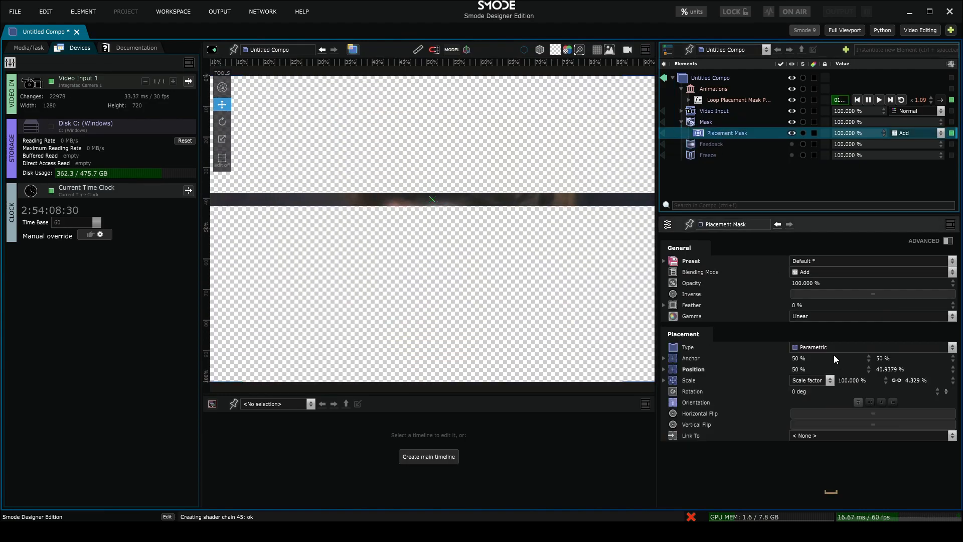
{"action": "left_click", "coordinate": [663, 304]}
{"action": "left_click", "coordinate": [823, 315]}
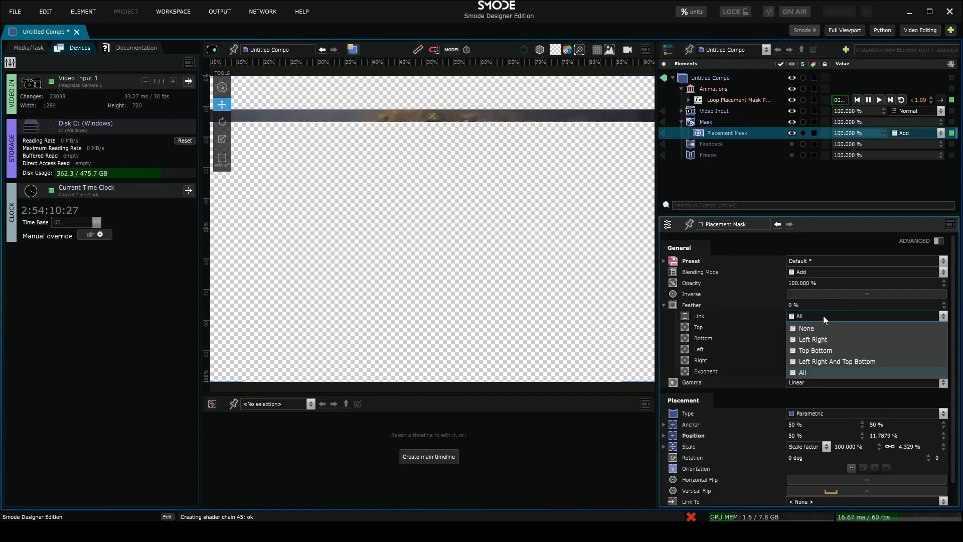
{"action": "left_click", "coordinate": [833, 350]}
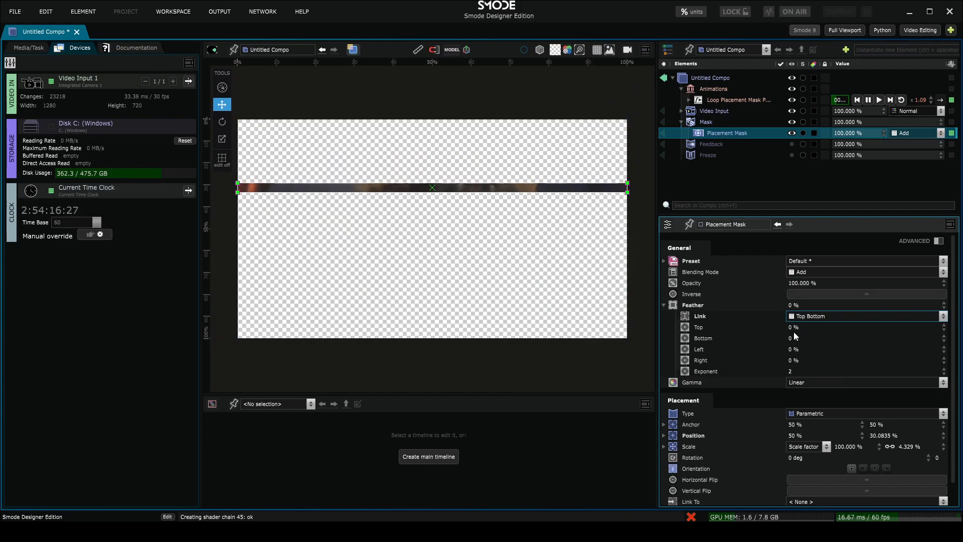
{"action": "left_click_drag", "start_coordinate": [795, 330], "coordinate": [792, 322]}
Reactivate Feedback, set the Placement Mask's top and bottom feather to 62 %, and inspect the smoothed strip edges.
{"action": "left_click", "coordinate": [733, 141]}
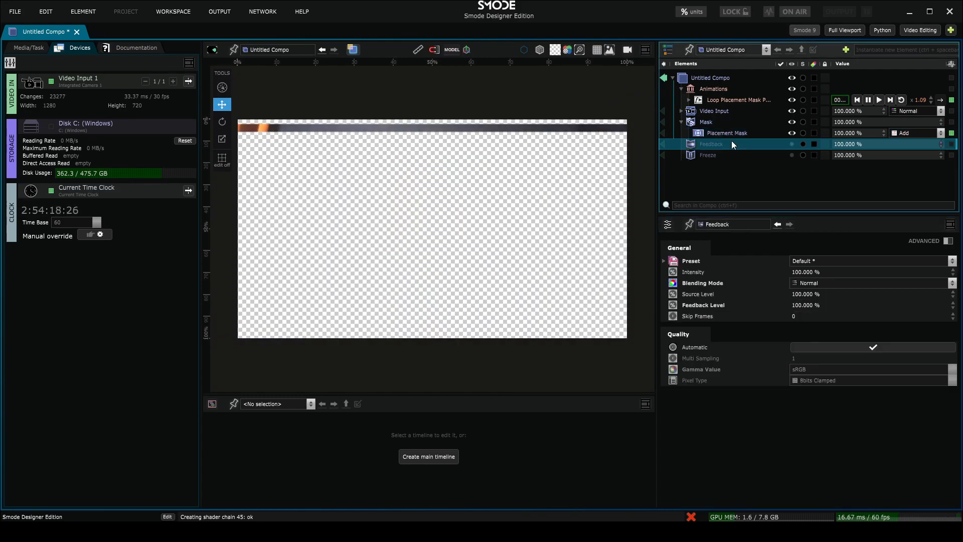
{"action": "scroll", "coordinate": [480, 211], "scroll_direction": "up", "scroll_amount": 3}
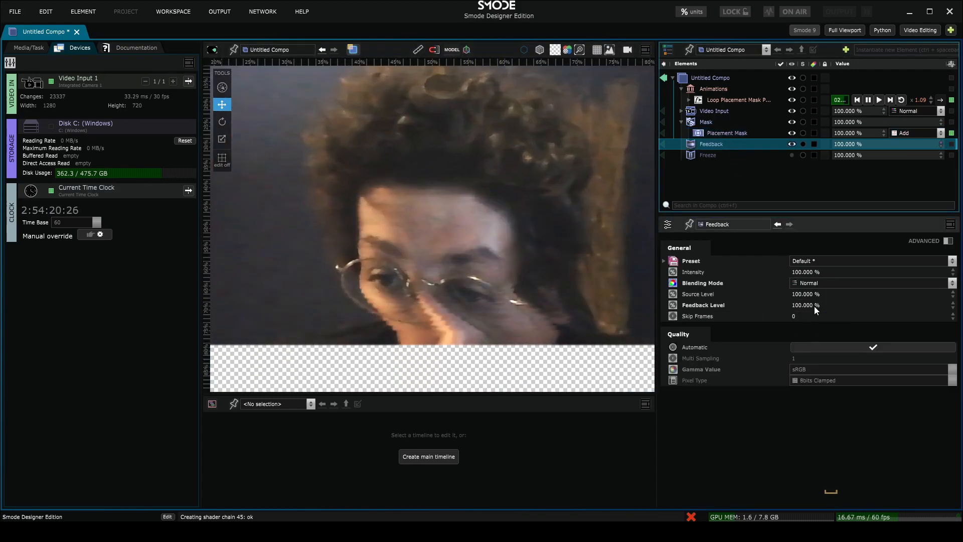
{"action": "left_click", "coordinate": [707, 132]}
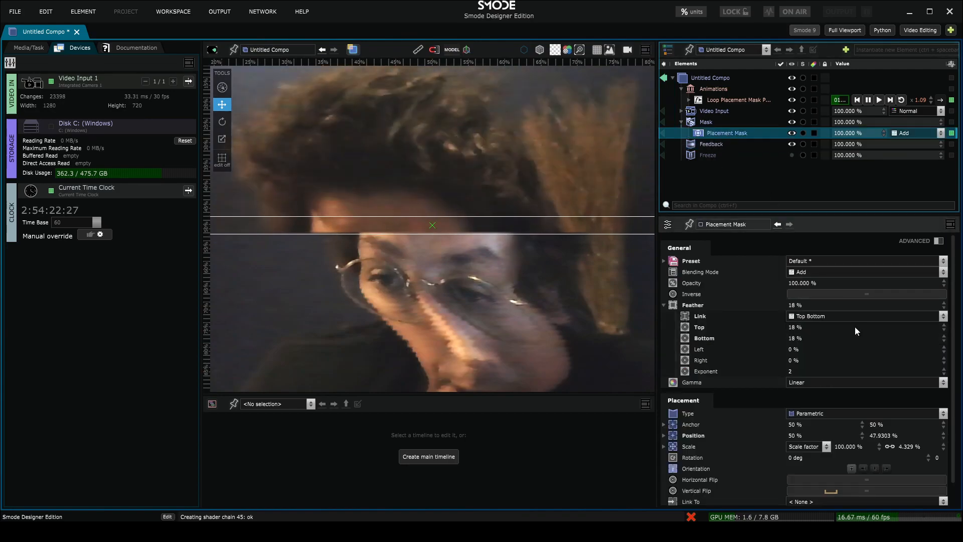
{"action": "left_click_drag", "start_coordinate": [797, 329], "coordinate": [808, 298]}
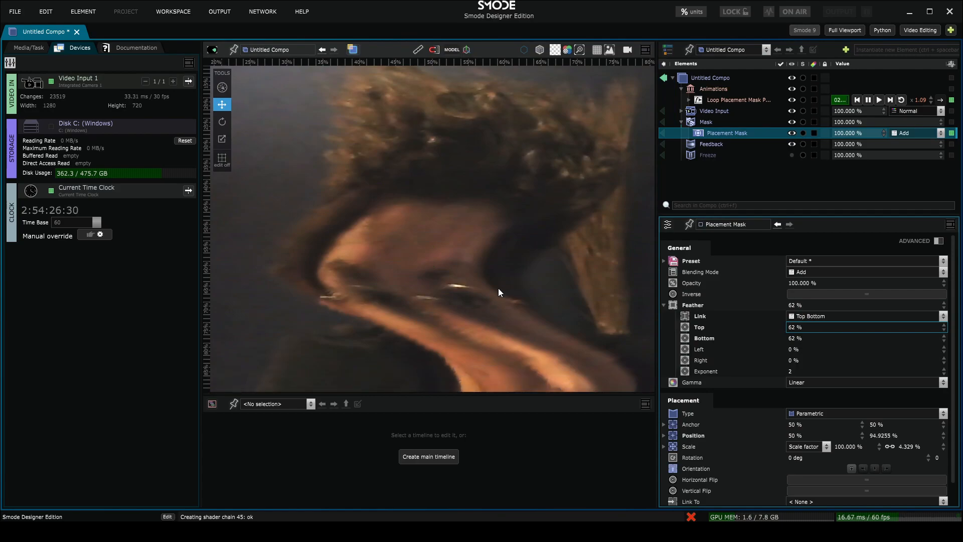
{"action": "scroll", "coordinate": [479, 235], "scroll_direction": "down", "scroll_amount": 3}
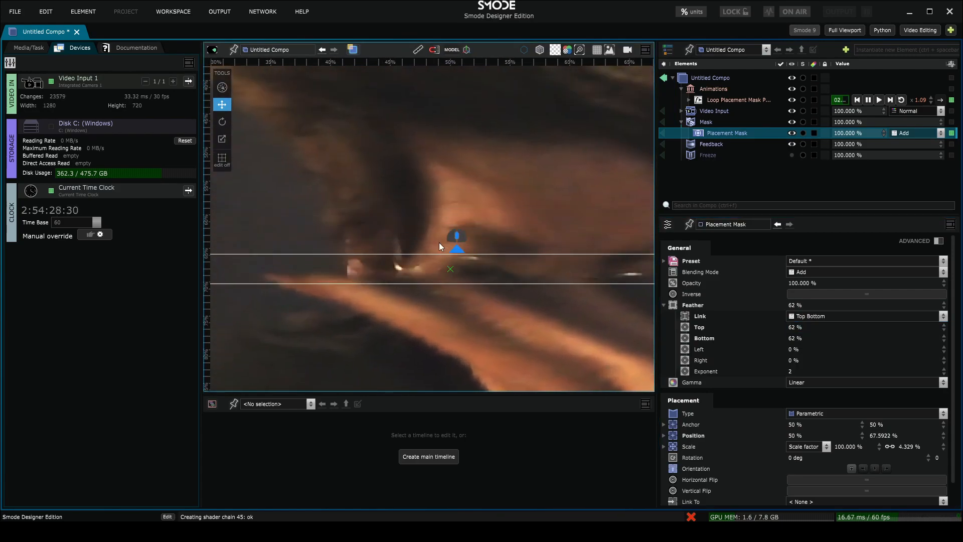
{"action": "scroll", "coordinate": [435, 194], "scroll_direction": "up", "scroll_amount": 3}
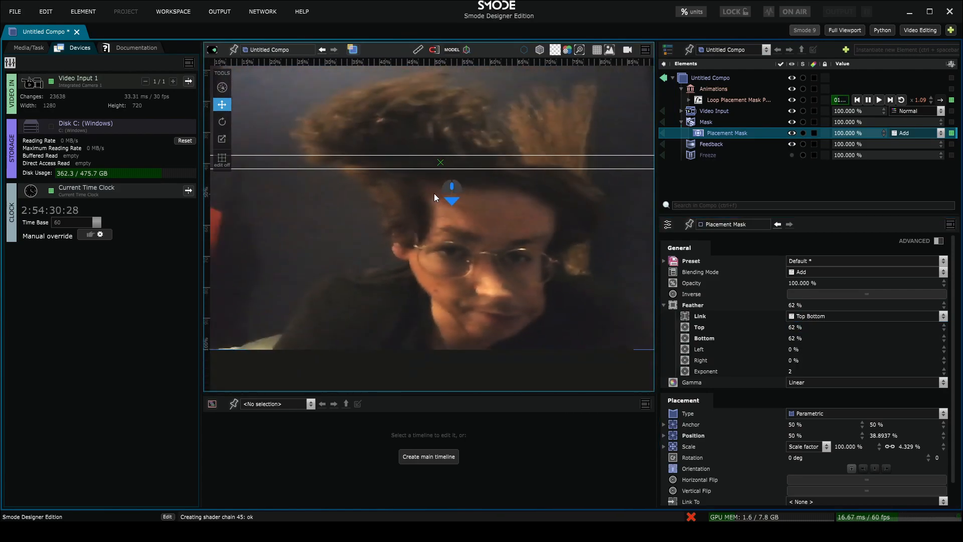
{"action": "scroll", "coordinate": [483, 221], "scroll_direction": "up", "scroll_amount": 3}
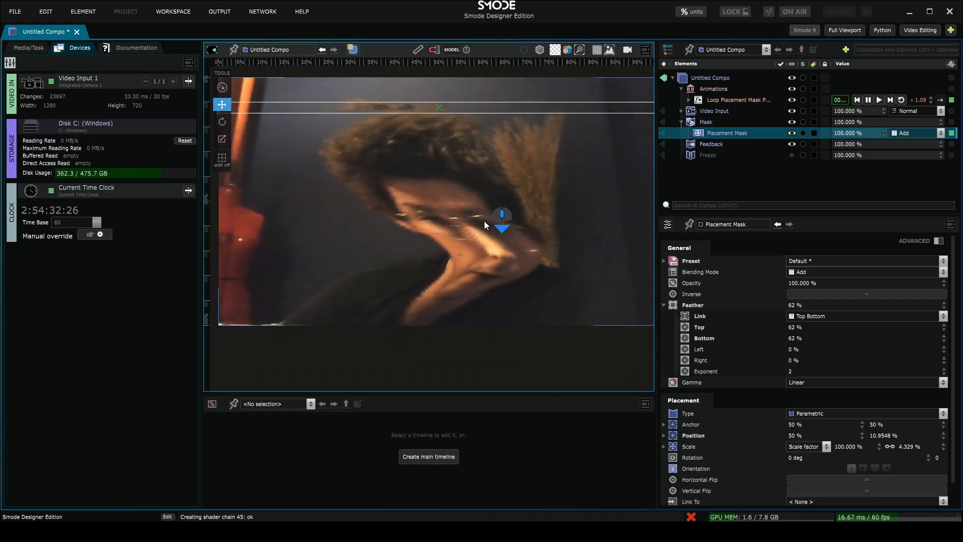
{"action": "scroll", "coordinate": [484, 218], "scroll_direction": "down", "scroll_amount": 3}
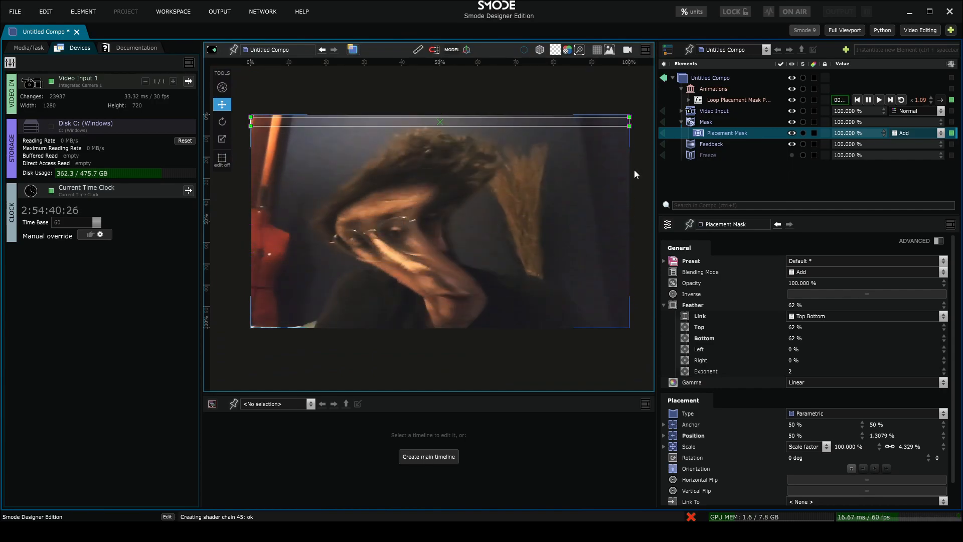
Collapse the Mask group and add a 2D Transform distort modifier inside the Feedback modifier.
{"action": "left_click", "coordinate": [712, 145]}
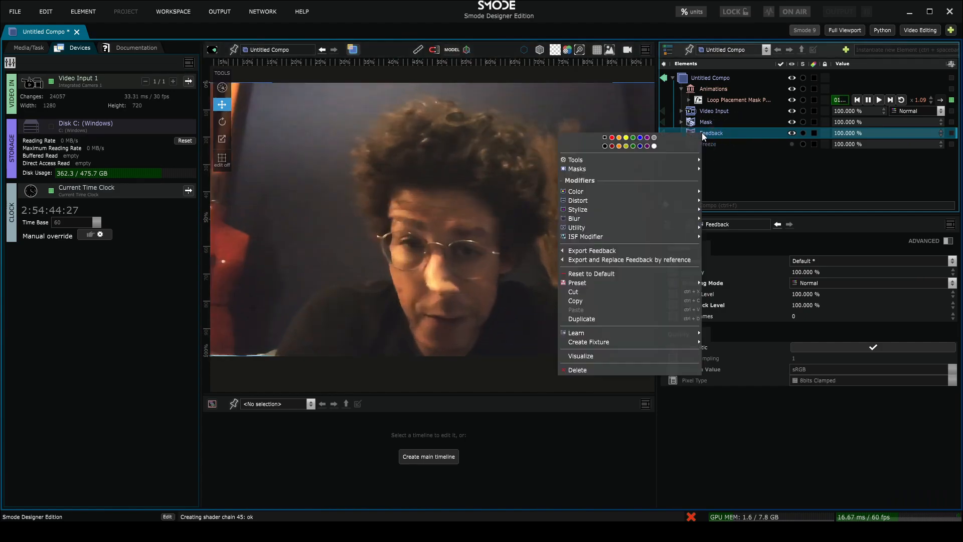
{"action": "right_click", "coordinate": [702, 133]}
{"action": "mouse_move", "coordinate": [633, 200]}
{"action": "left_click", "coordinate": [725, 203]}
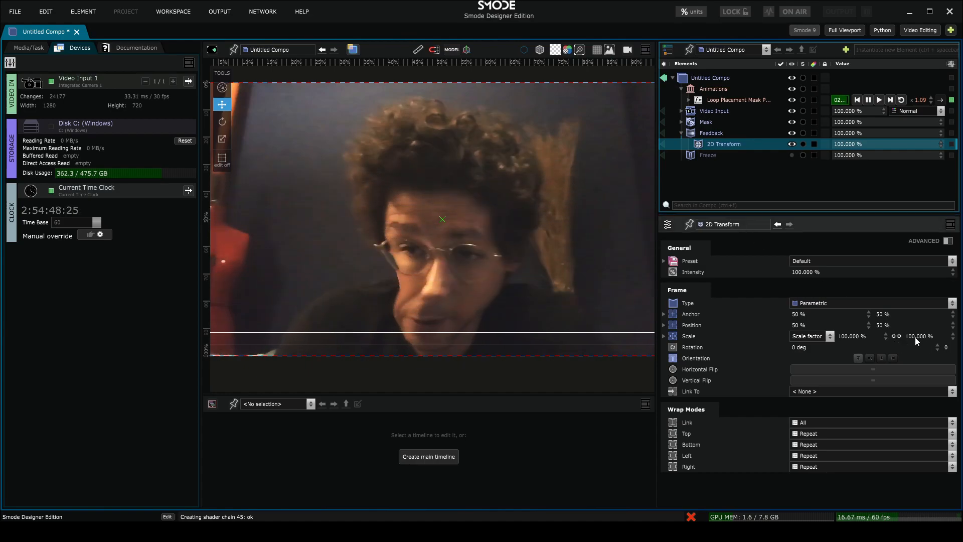
Set the 2D Transform's horizontal anchor to 49.88 %, its linked scale to 100.7 %, and its rotation to 0.4 deg.
{"action": "left_click_drag", "start_coordinate": [817, 318], "coordinate": [822, 324]}
{"action": "scroll", "coordinate": [510, 248], "scroll_direction": "down", "scroll_amount": 2}
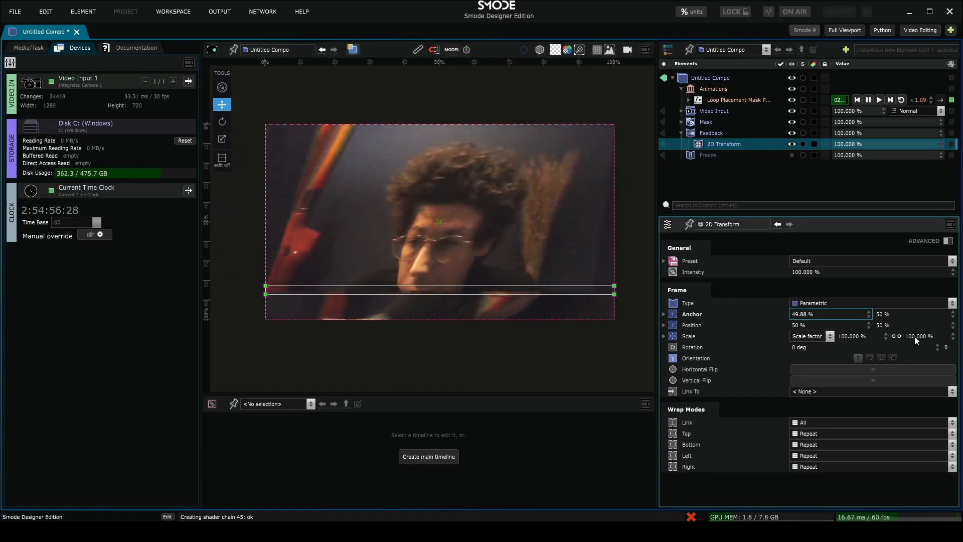
{"action": "left_click_drag", "start_coordinate": [914, 336], "coordinate": [929, 294]}
{"action": "mouse_move", "coordinate": [806, 347]}
{"action": "left_mouse_down"}
{"action": "mouse_move", "coordinate": [812, 328]}
{"action": "mouse_move", "coordinate": [807, 335]}
{"action": "left_mouse_up"}
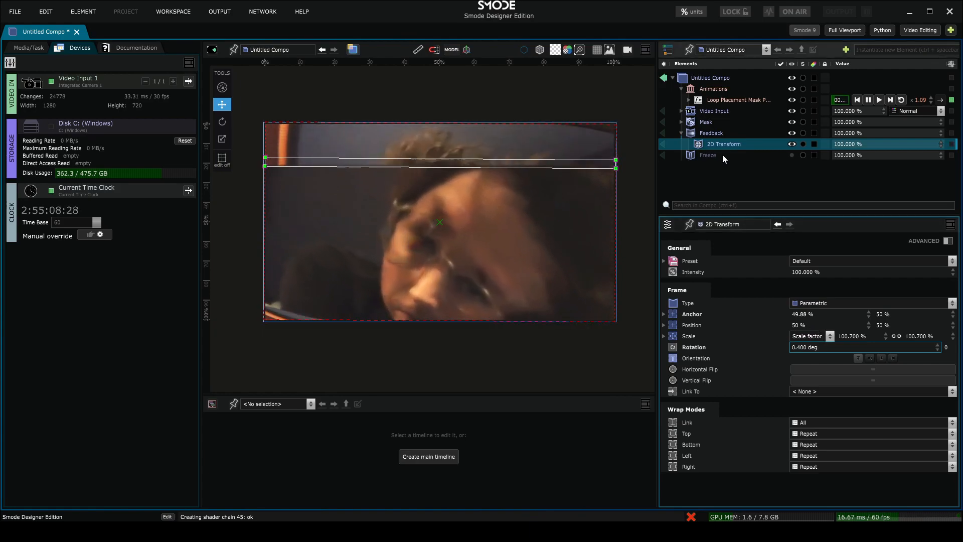
Add a Placement Mask to the 2D Transform modifier and set its feather to 42 %.
{"action": "right_click", "coordinate": [711, 146]}
{"action": "mouse_move", "coordinate": [651, 181]}
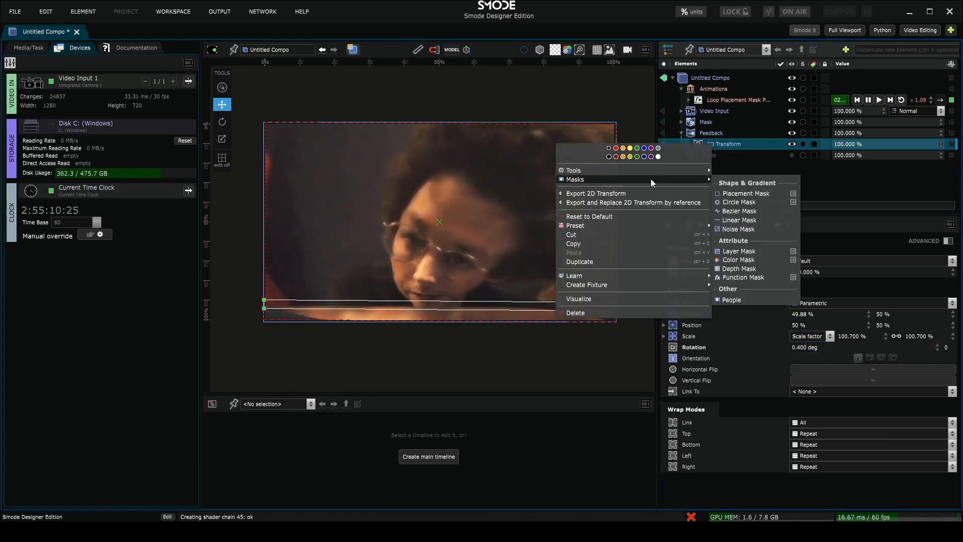
{"action": "left_click", "coordinate": [739, 194]}
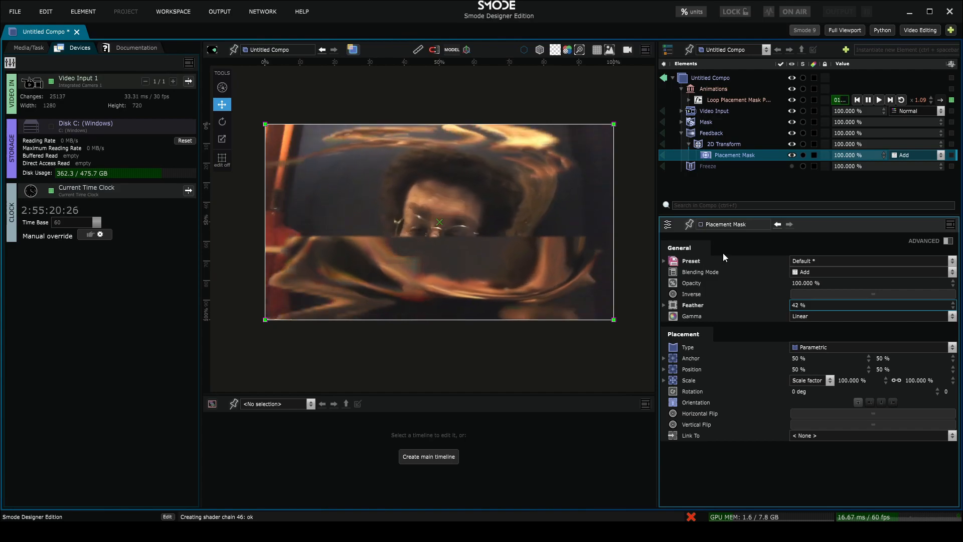
Delete the 2D Transform from Feedback and add a Displace distort modifier inside Feedback instead.
{"action": "left_click", "coordinate": [710, 145]}
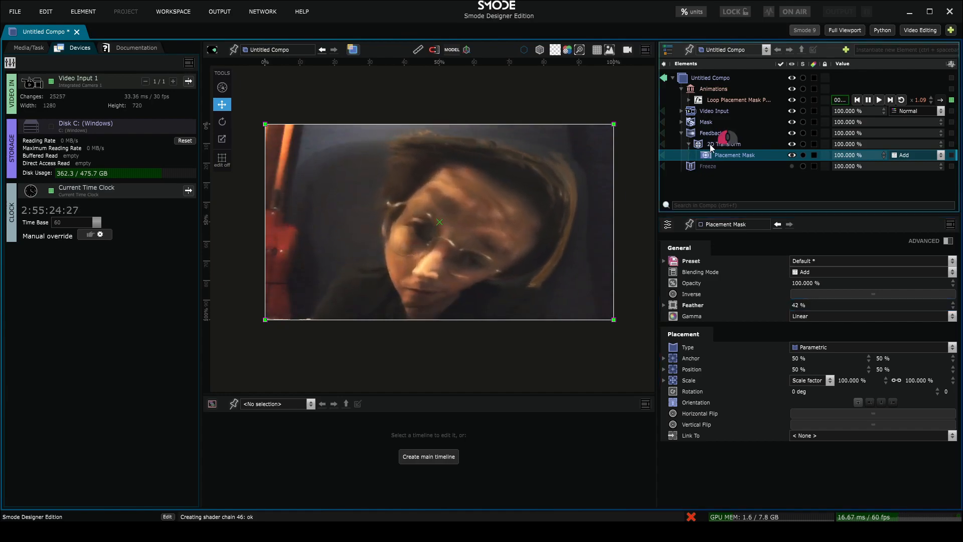
{"action": "key", "text": "Delete"}
{"action": "key", "text": "Return"}
{"action": "right_click", "coordinate": [708, 134]}
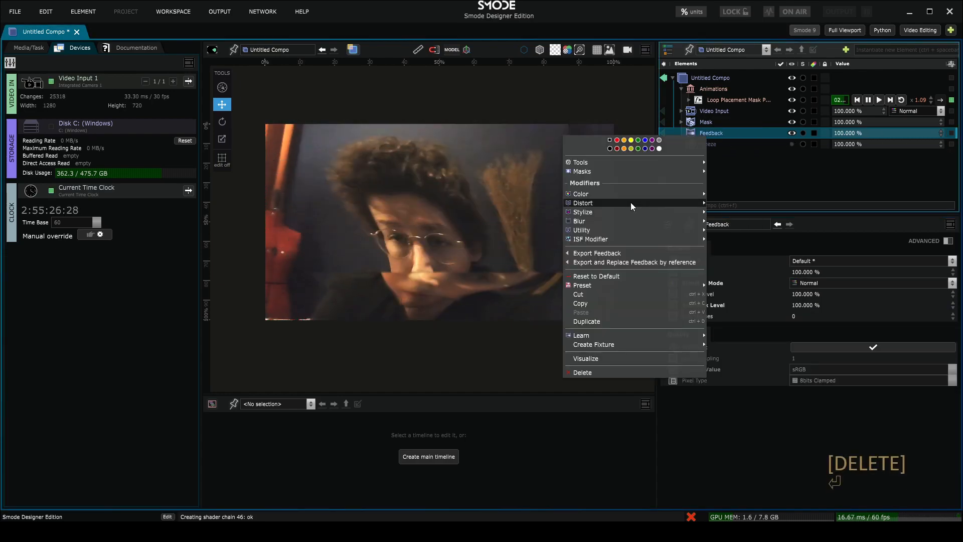
{"action": "mouse_move", "coordinate": [622, 201]}
{"action": "left_click", "coordinate": [725, 212]}
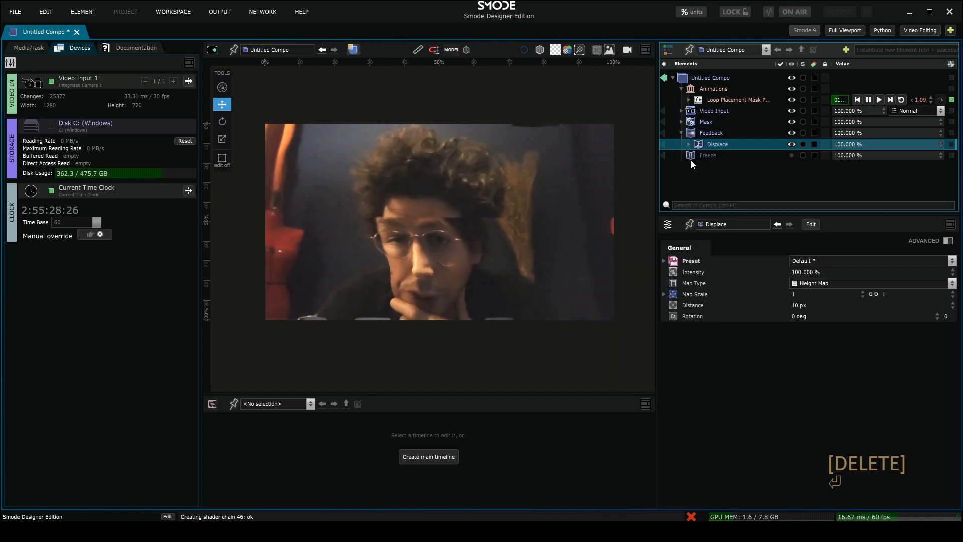
Give the Displace modifier's noise displacement map a standalone player so the noise animates.
{"action": "left_click", "coordinate": [731, 156]}
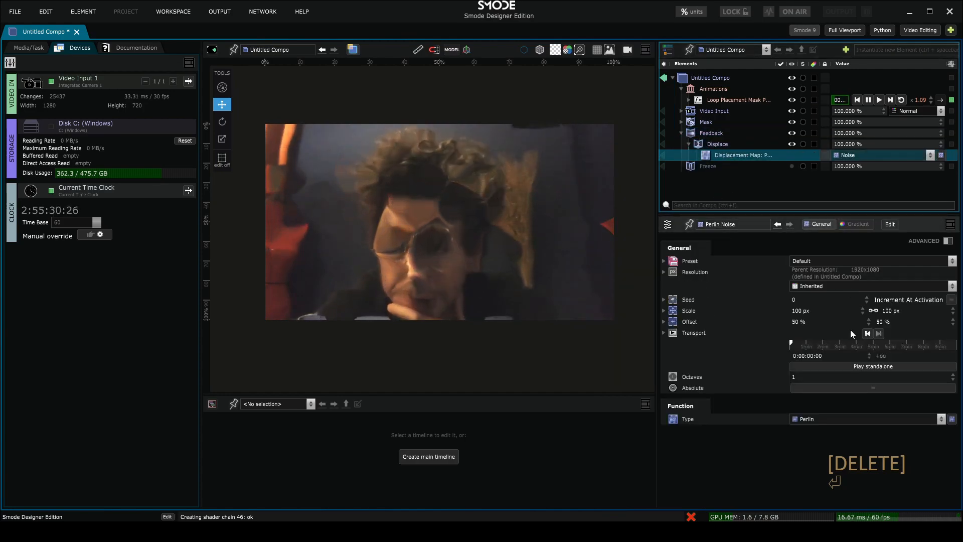
{"action": "left_click", "coordinate": [858, 363]}
{"action": "scroll", "coordinate": [541, 257], "scroll_direction": "up", "scroll_amount": 2}
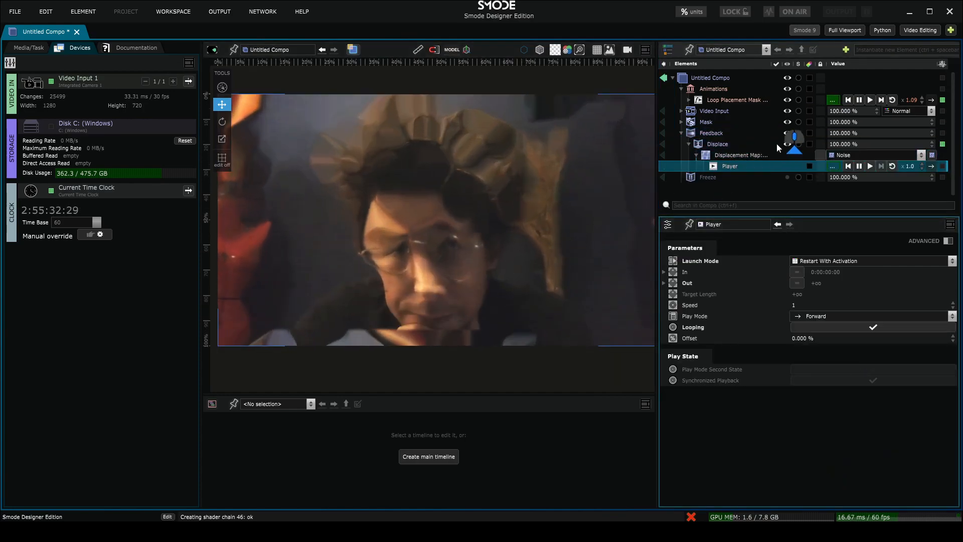
Set the Displace modifier's distance to 4.8 px and inspect the distorted webcam image.
{"action": "left_click", "coordinate": [709, 146]}
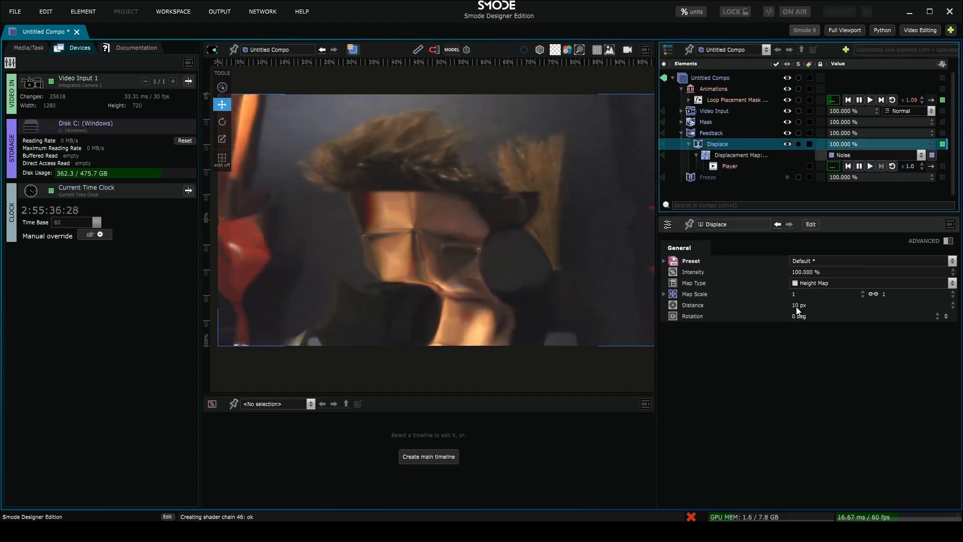
{"action": "left_click_drag", "start_coordinate": [823, 302], "coordinate": [819, 325]}
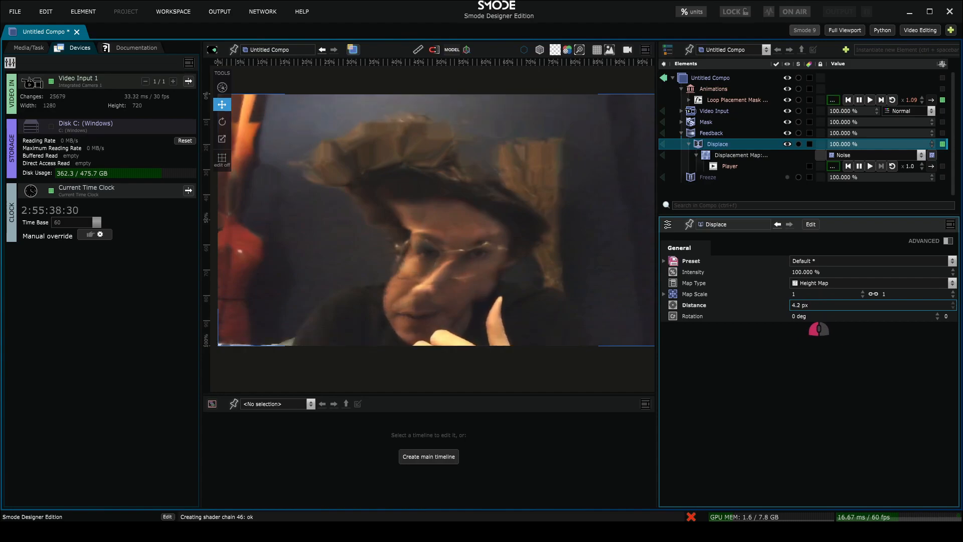
{"action": "scroll", "coordinate": [516, 235], "scroll_direction": "up", "scroll_amount": 2}
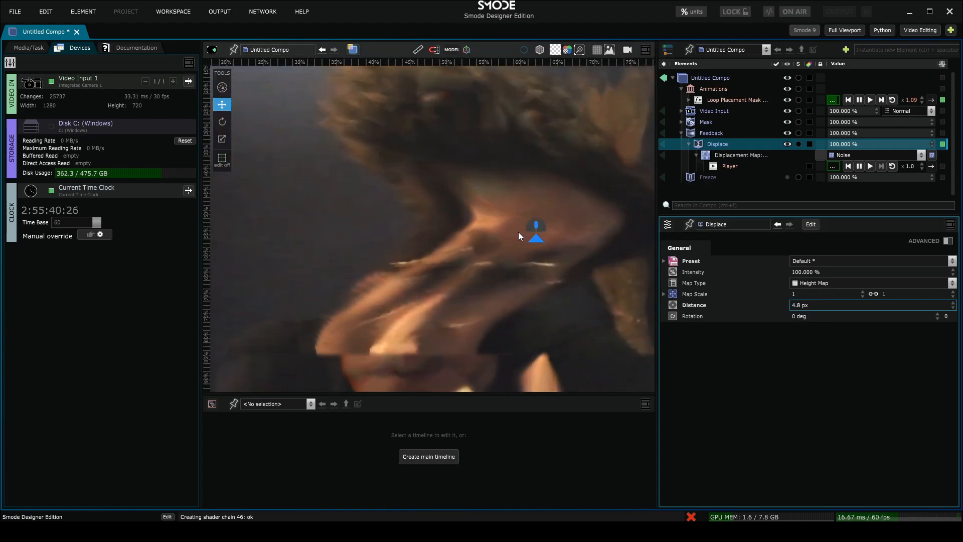
{"action": "scroll", "coordinate": [519, 230], "scroll_direction": "down", "scroll_amount": 1}
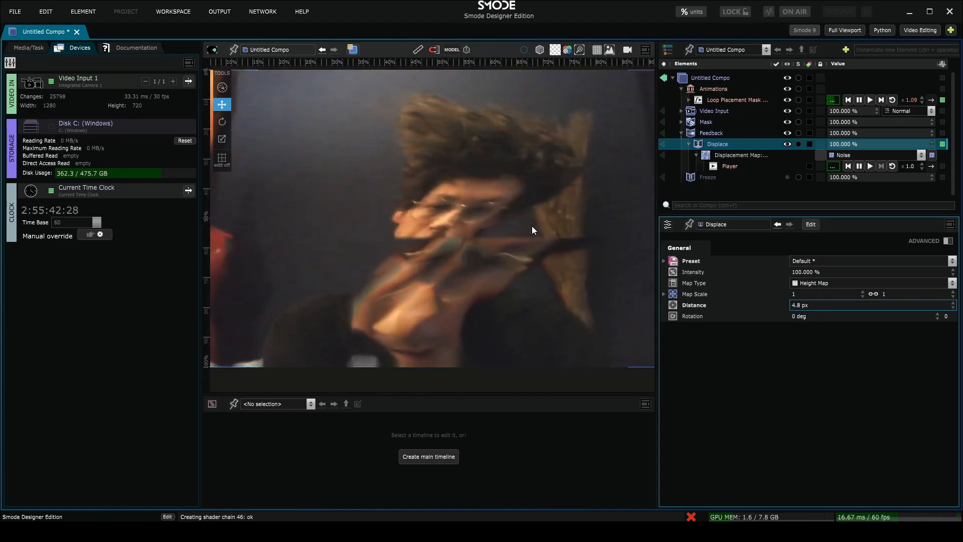
{"action": "scroll", "coordinate": [530, 227], "scroll_direction": "down", "scroll_amount": 1}
{"action": "scroll", "coordinate": [487, 207], "scroll_direction": "down", "scroll_amount": 2}
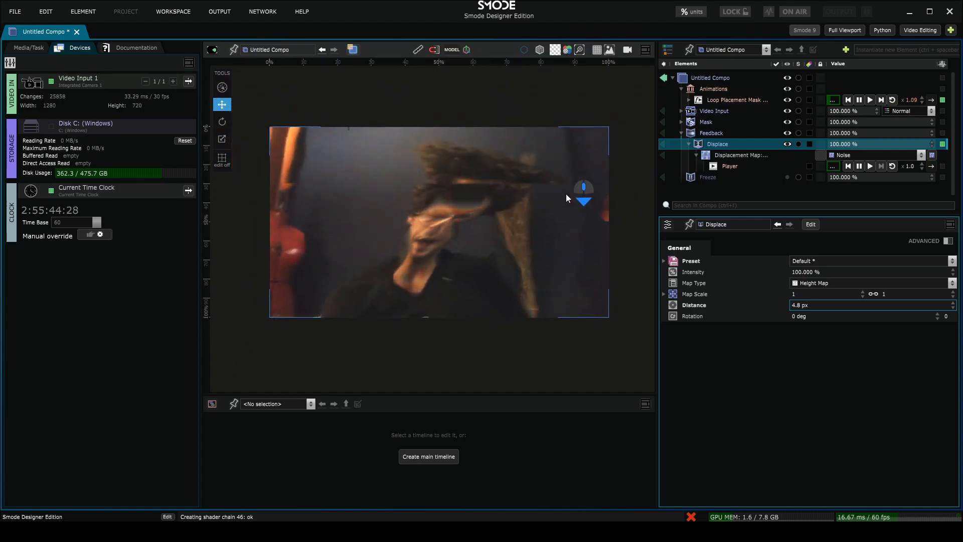
Collapse the Feedback modifier and delete the inactive Freeze modifier from the composition.
{"action": "left_click", "coordinate": [682, 133]}
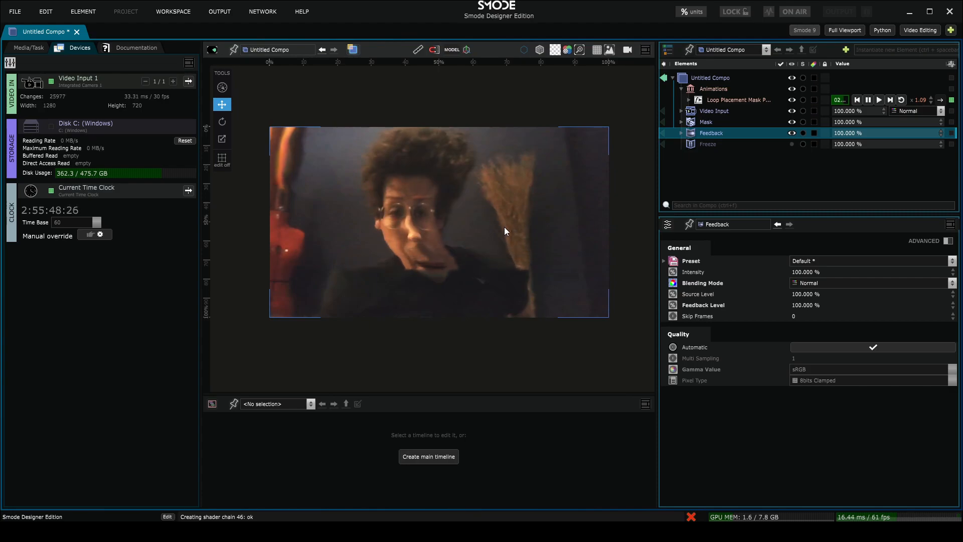
{"action": "left_click", "coordinate": [707, 139]}
{"action": "key", "text": "Delete"}
{"action": "key", "text": "Return"}
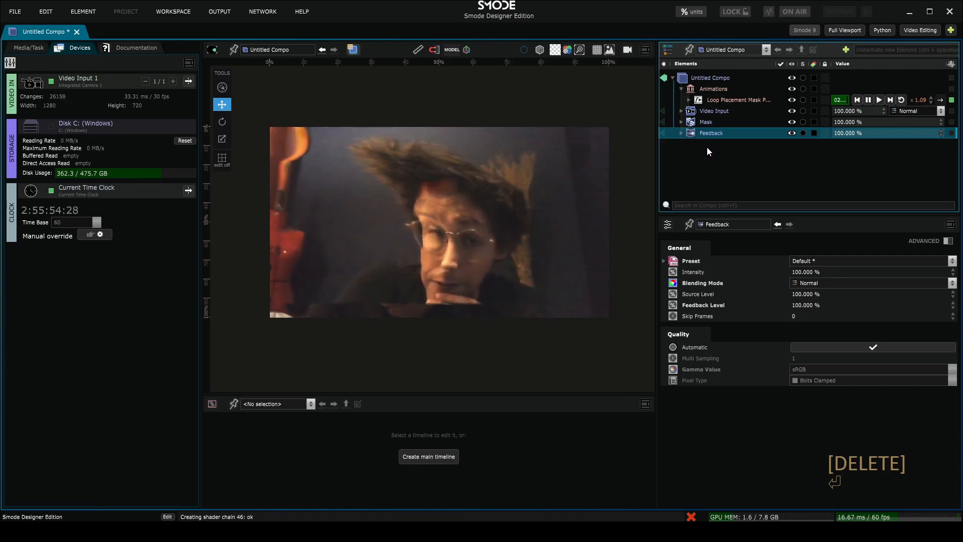
Add an Overlay utility modifier with Feedback nested inside it, and save the composition.
{"action": "right_click", "coordinate": [706, 147]}
{"action": "mouse_move", "coordinate": [654, 269]}
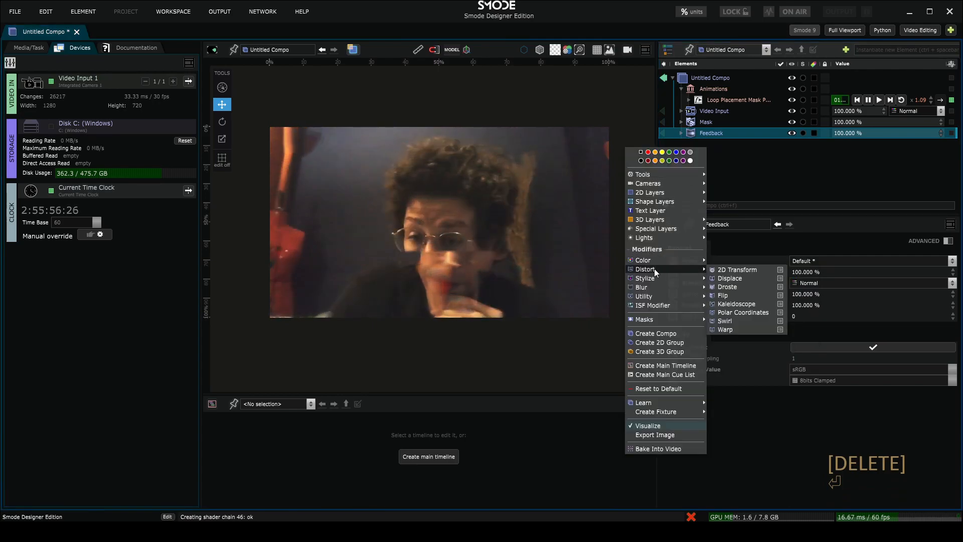
{"action": "mouse_move", "coordinate": [655, 297]}
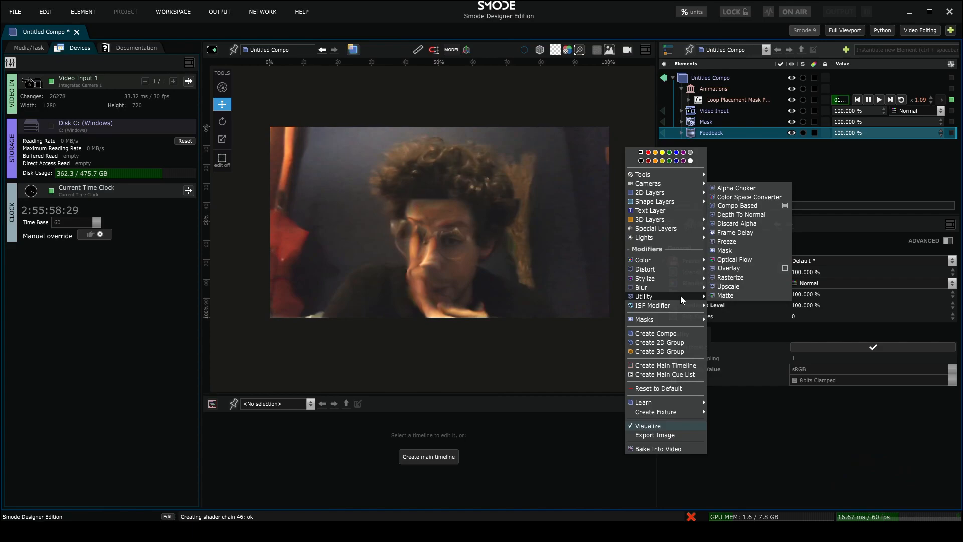
{"action": "left_click", "coordinate": [745, 267]}
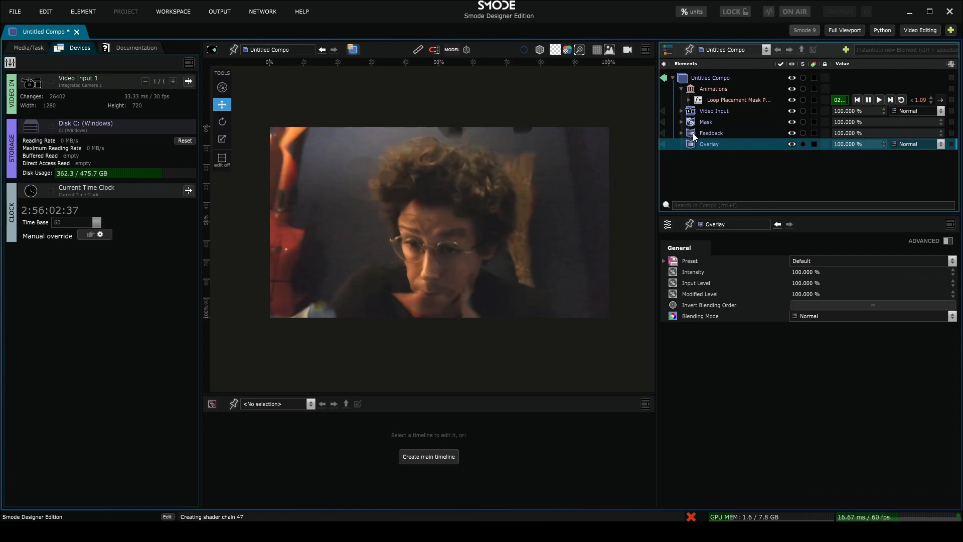
{"action": "left_click_drag", "start_coordinate": [694, 133], "coordinate": [699, 143]}
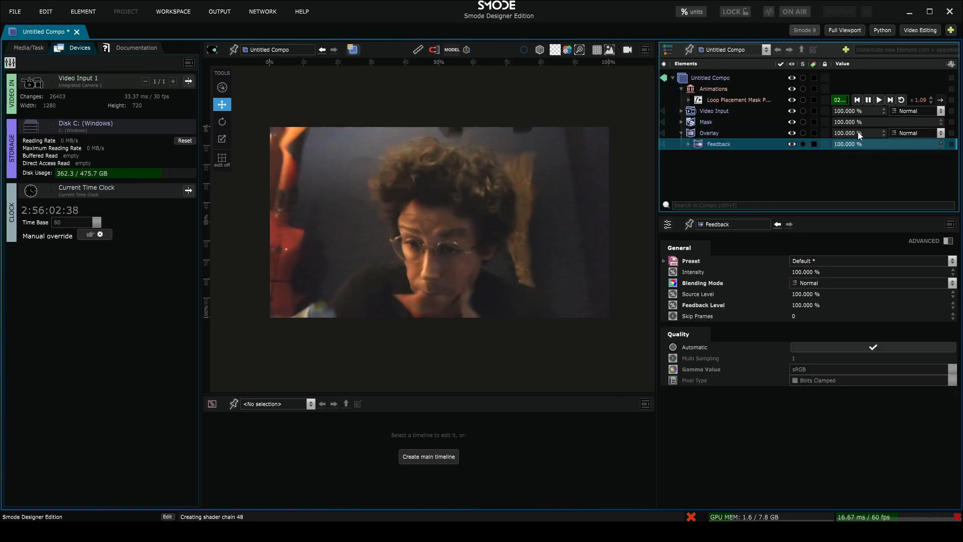
{"action": "key", "text": "ctrl+s"}
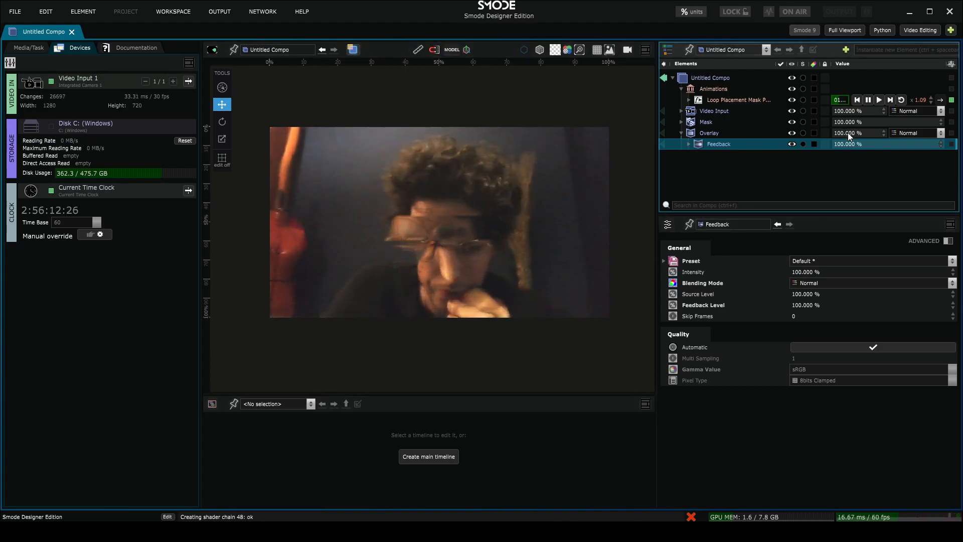
Try out the Overlay modifier's intensity and blending modes.
{"action": "left_click_drag", "start_coordinate": [848, 133], "coordinate": [867, 87]}
{"action": "left_click", "coordinate": [908, 133]}
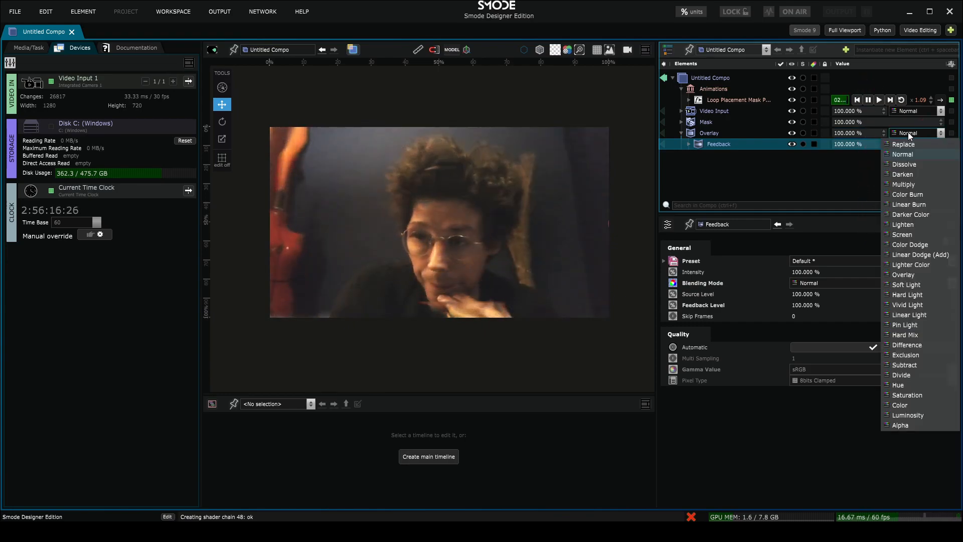
{"action": "left_click", "coordinate": [713, 145]}
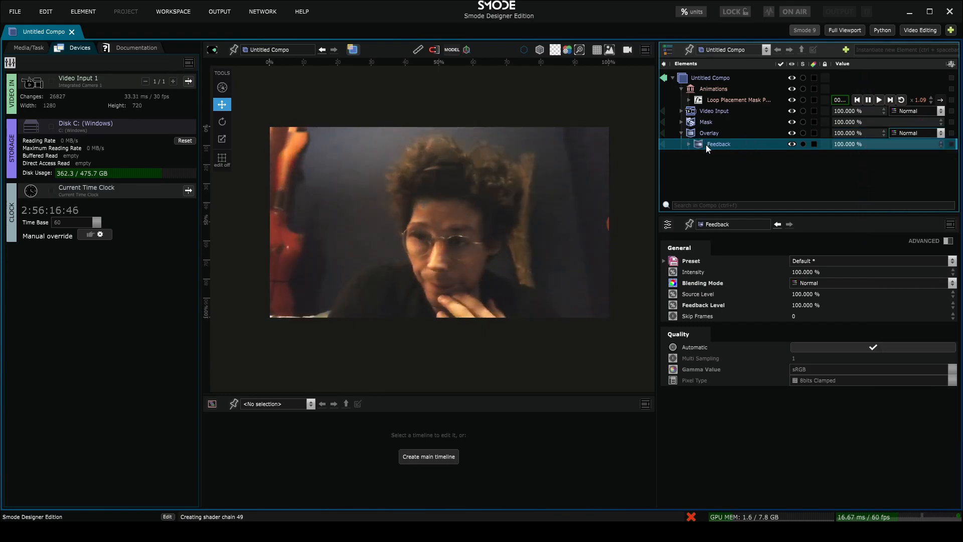
Expand the Video Input layer and create two Parametric placements in it.
{"action": "left_click", "coordinate": [695, 108]}
{"action": "left_click", "coordinate": [681, 112]}
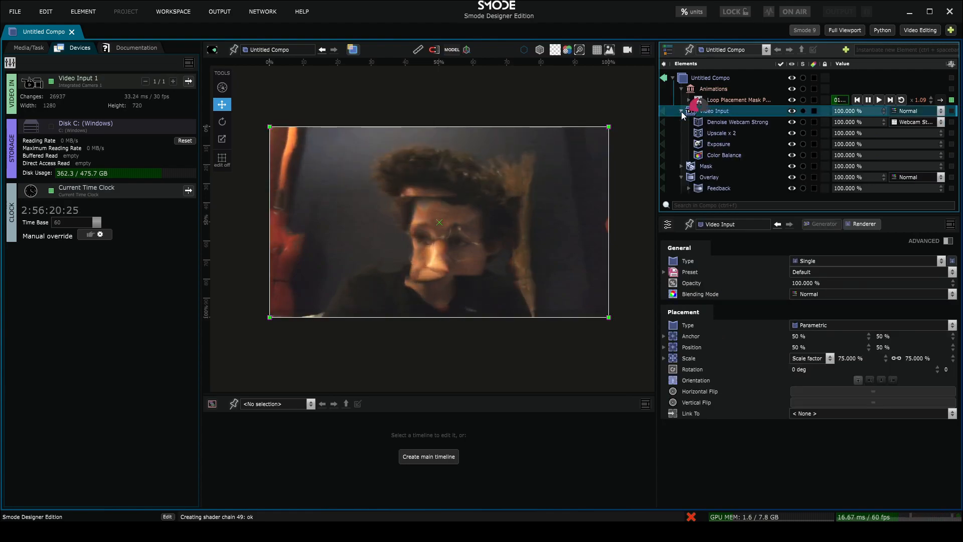
{"action": "key", "text": "ctrl+shift+a"}
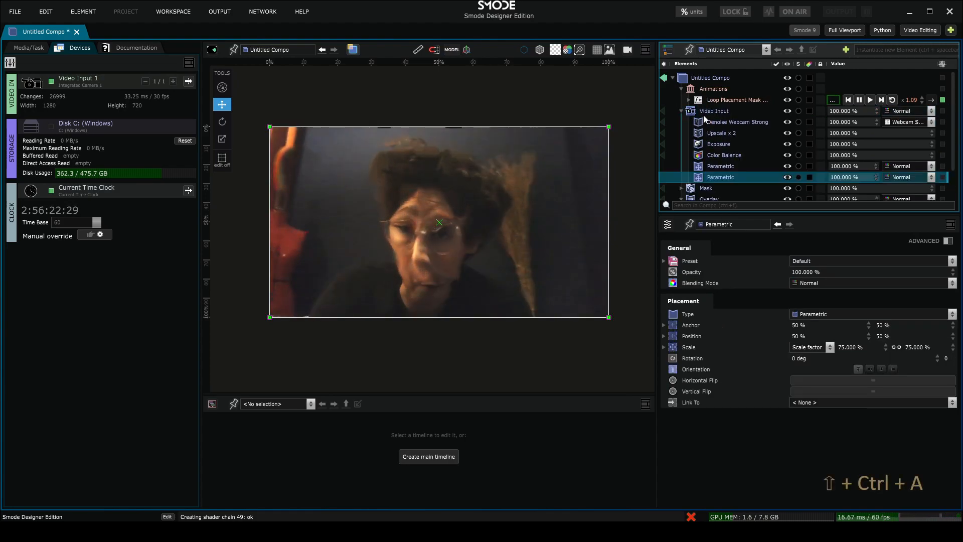
Move the Mask and Feedback modifiers into Video Input's second Parametric placement and delete the empty Overlay.
{"action": "scroll", "coordinate": [716, 154], "scroll_direction": "down", "scroll_amount": 2}
{"action": "left_click_drag", "start_coordinate": [696, 151], "coordinate": [705, 140]}
{"action": "left_click_drag", "start_coordinate": [701, 174], "coordinate": [713, 141]}
{"action": "left_click", "coordinate": [706, 172]}
{"action": "key", "text": "Delete"}
{"action": "key", "text": "Return"}
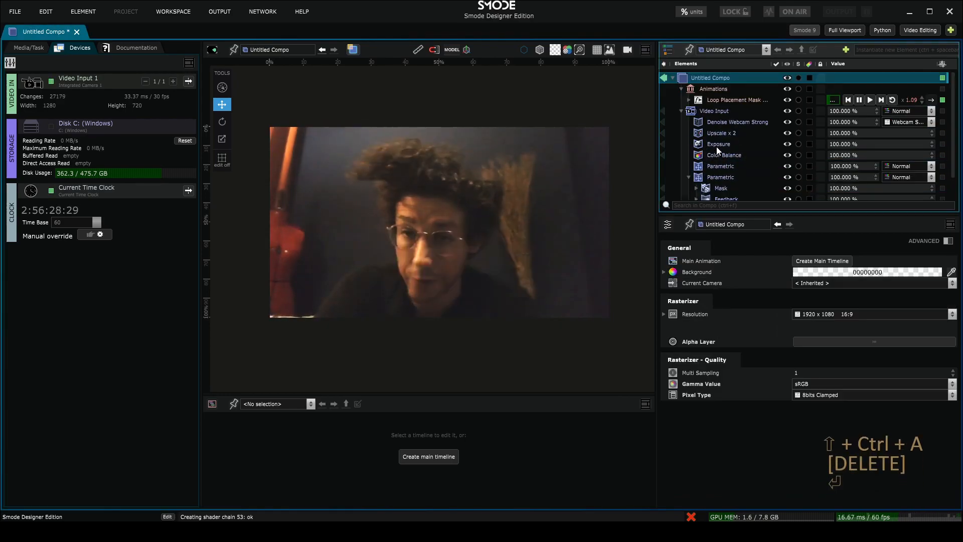
Rename the Parametric placement containing Mask and Feedback as "Ghosting effect".
{"action": "left_click", "coordinate": [722, 177]}
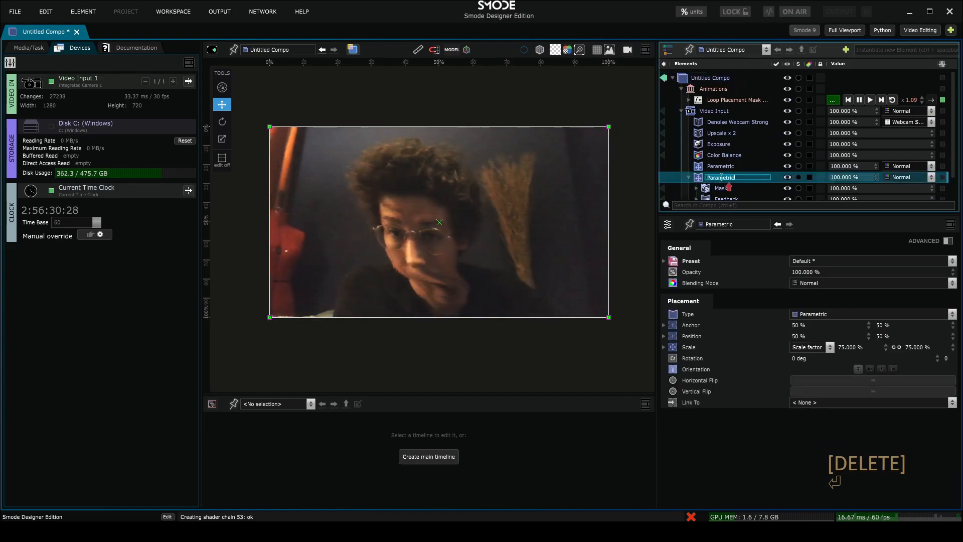
{"action": "type", "text": "Ghosting effect"}
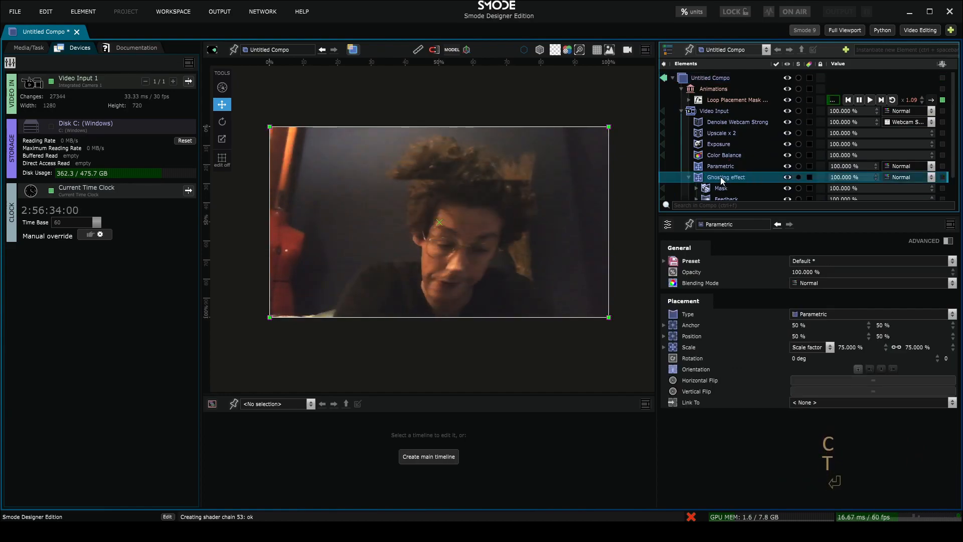
{"action": "scroll", "coordinate": [721, 177], "scroll_direction": "down", "scroll_amount": 1}
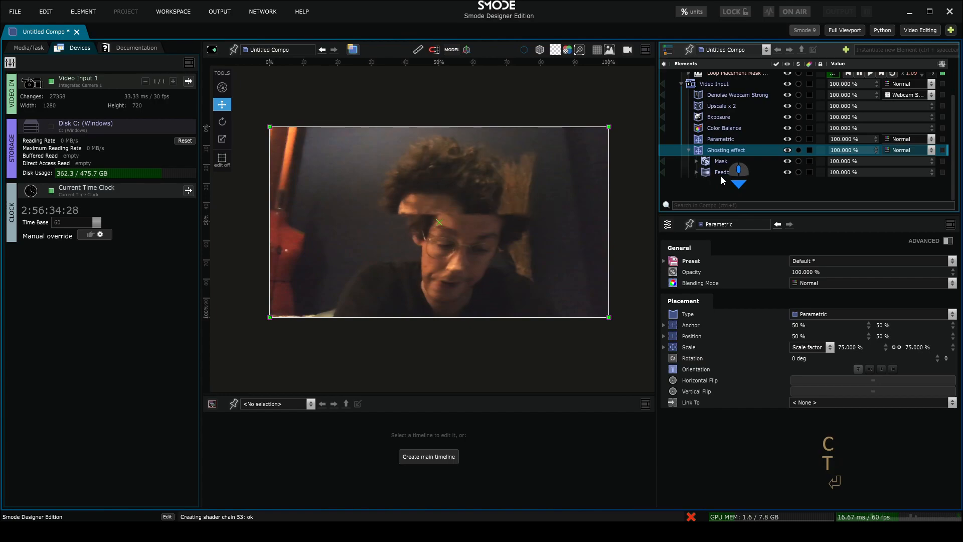
Try the Ghosting effect at 53 % opacity and preview other blending modes for it, such as Hard Light.
{"action": "scroll", "coordinate": [461, 219], "scroll_direction": "up", "scroll_amount": 2}
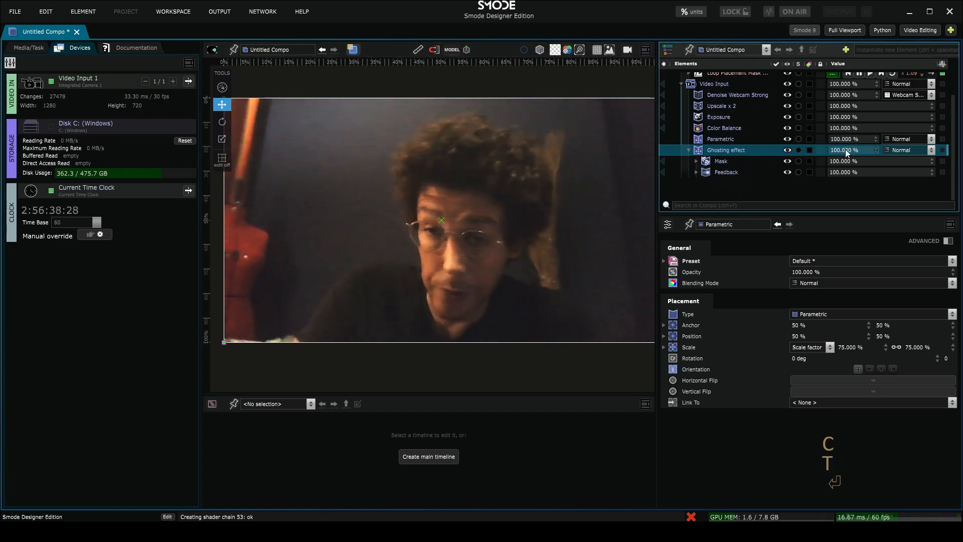
{"action": "left_click_drag", "start_coordinate": [845, 149], "coordinate": [870, 205]}
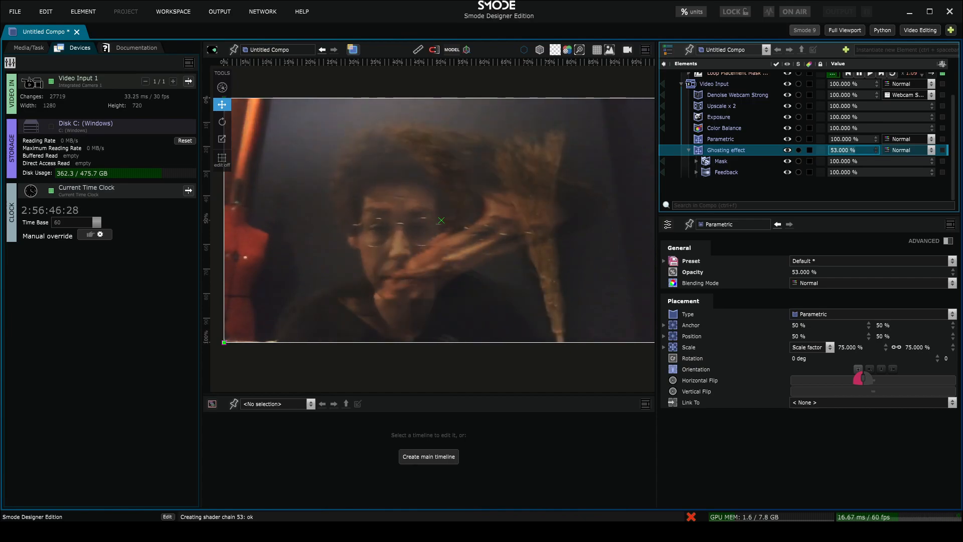
{"action": "left_click", "coordinate": [908, 150]}
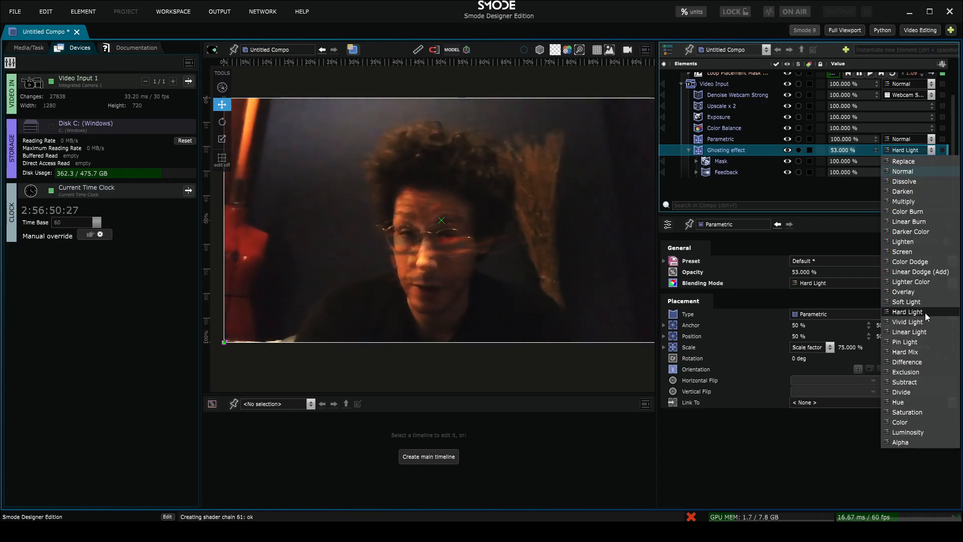
{"action": "left_click", "coordinate": [710, 151]}
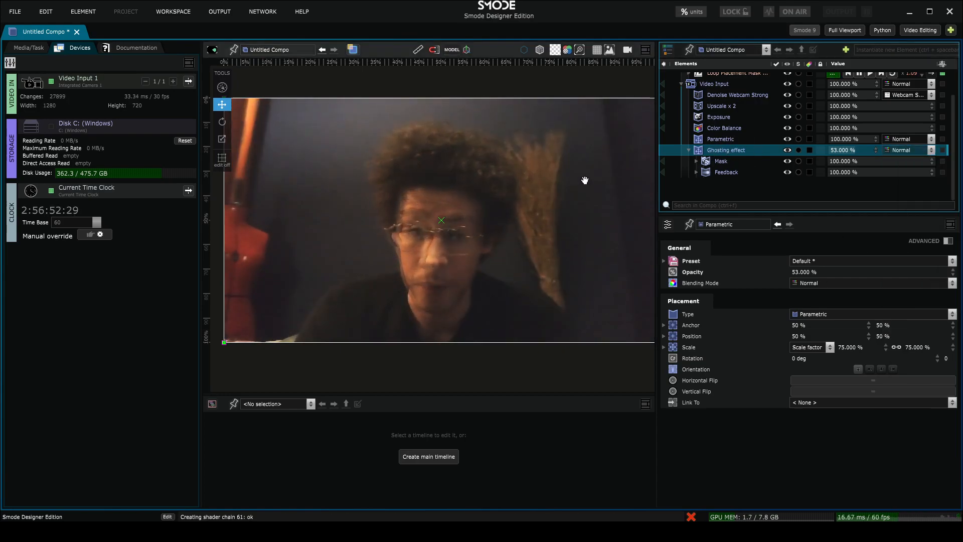
Set the Ghosting effect's opacity to 100 % and deactivate it to view the webcam image without the effect.
{"action": "scroll", "coordinate": [585, 180], "scroll_direction": "down", "scroll_amount": 2}
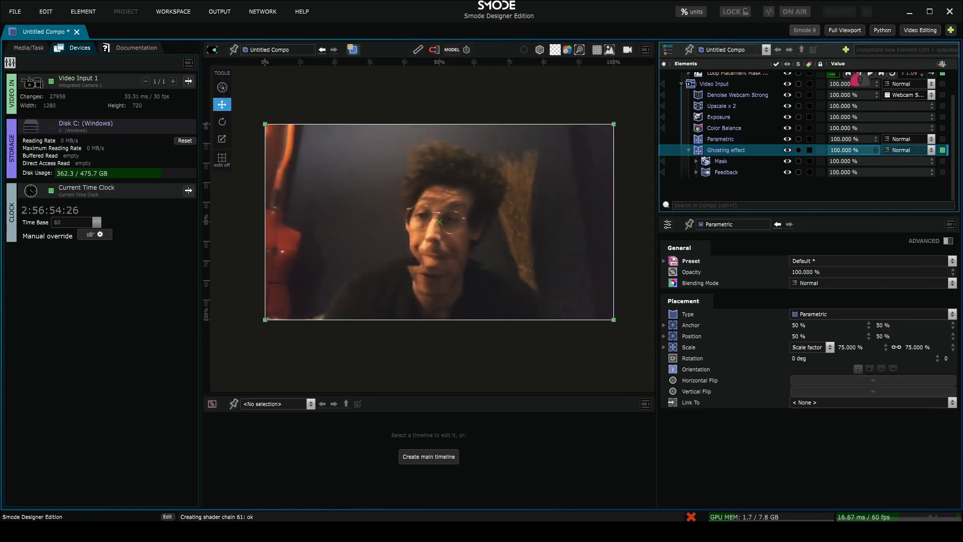
{"action": "left_click", "coordinate": [788, 150]}
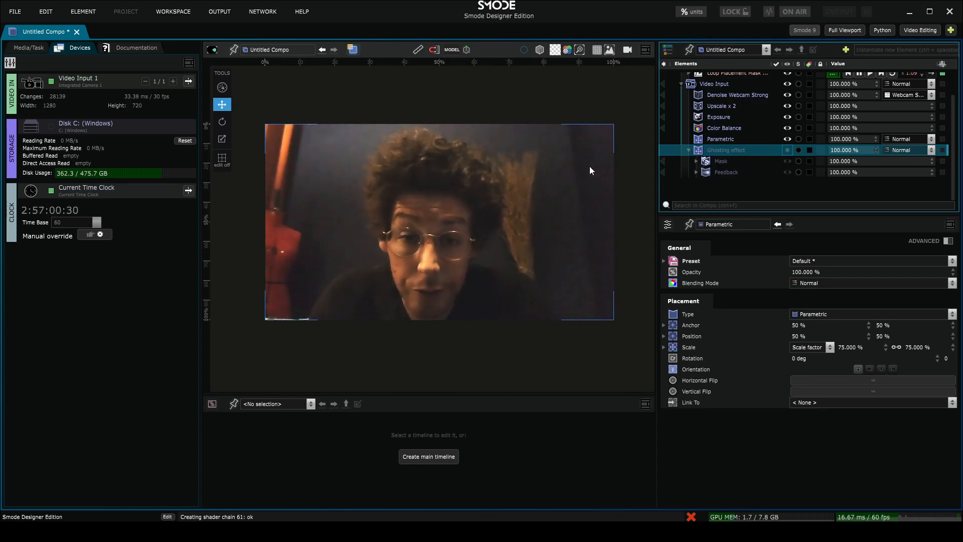
{"action": "scroll", "coordinate": [589, 166], "scroll_direction": "down", "scroll_amount": 2}
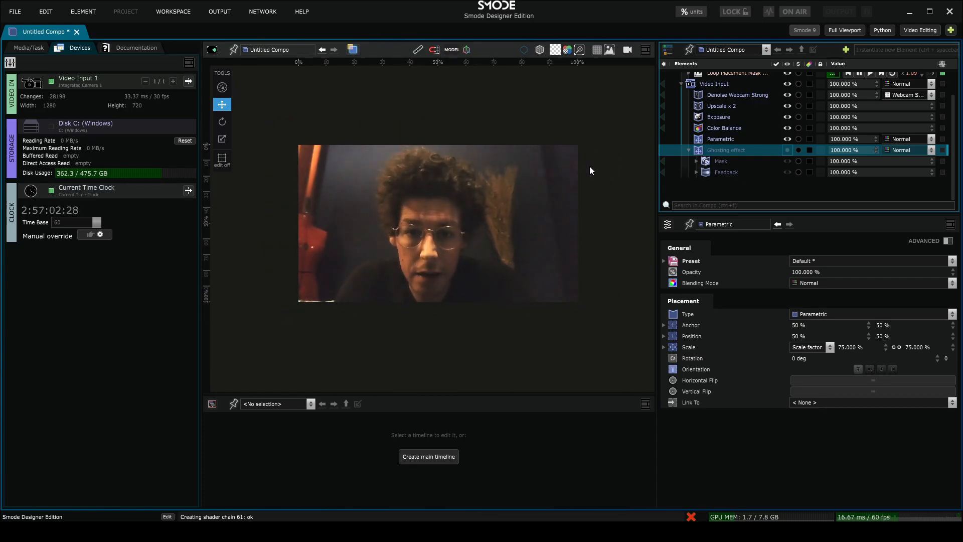
{"action": "scroll", "coordinate": [571, 185], "scroll_direction": "up", "scroll_amount": 2}
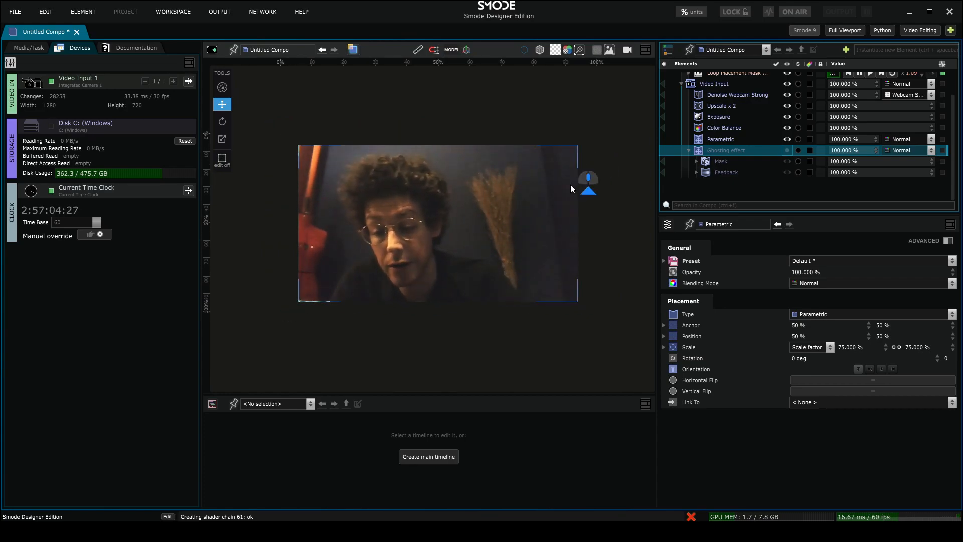